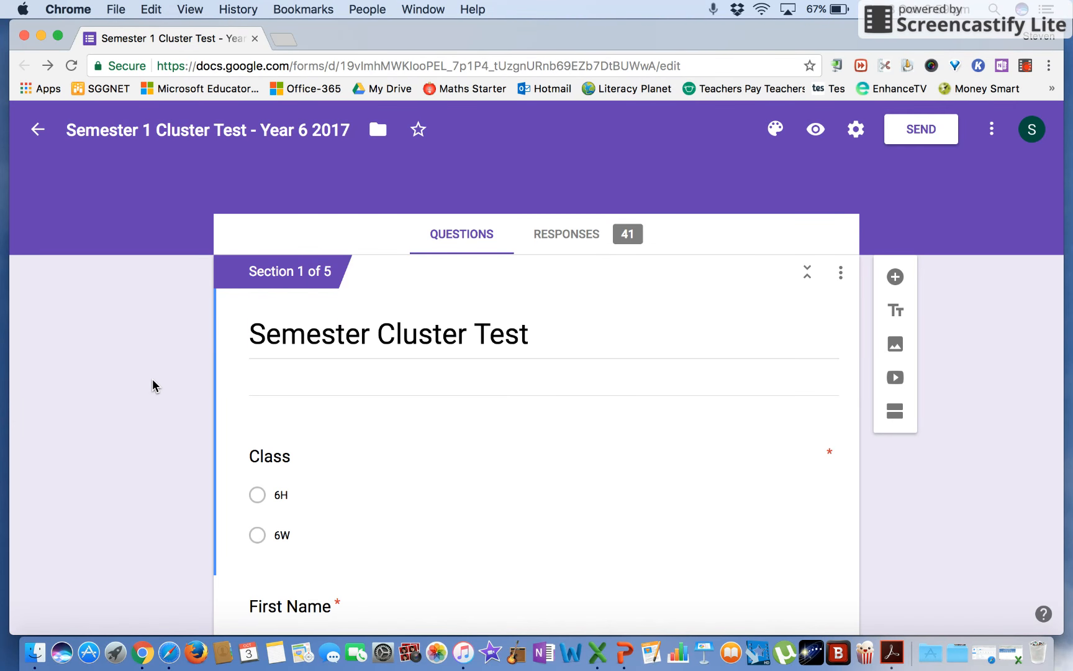
Look over the form's opening section with its class and name questions and skim the coordinate questions that follow.
{"action": "scroll", "coordinate": [154, 396], "scroll_direction": "down", "scroll_amount": 5}
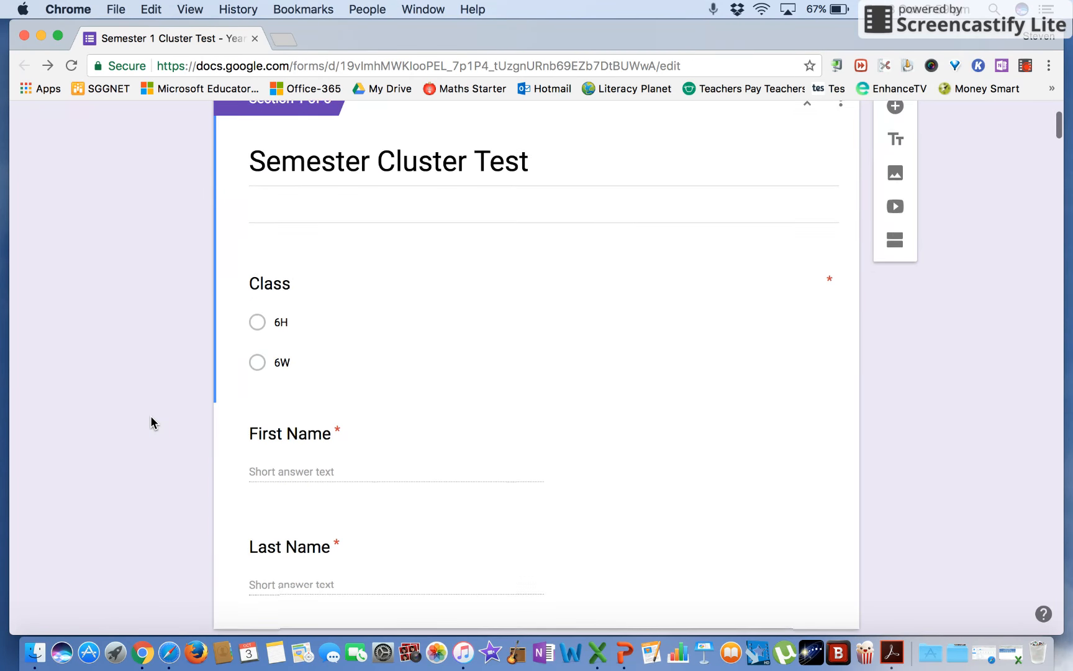
{"action": "scroll", "coordinate": [151, 416], "scroll_direction": "up", "scroll_amount": 3}
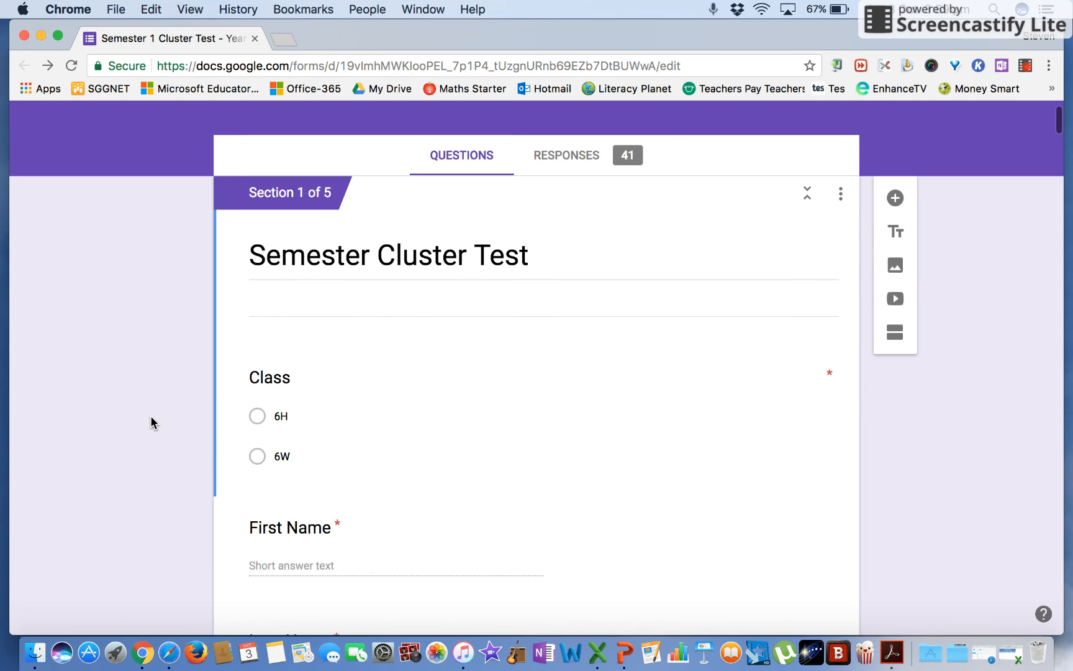
{"action": "scroll", "coordinate": [150, 416], "scroll_direction": "down", "scroll_amount": 1}
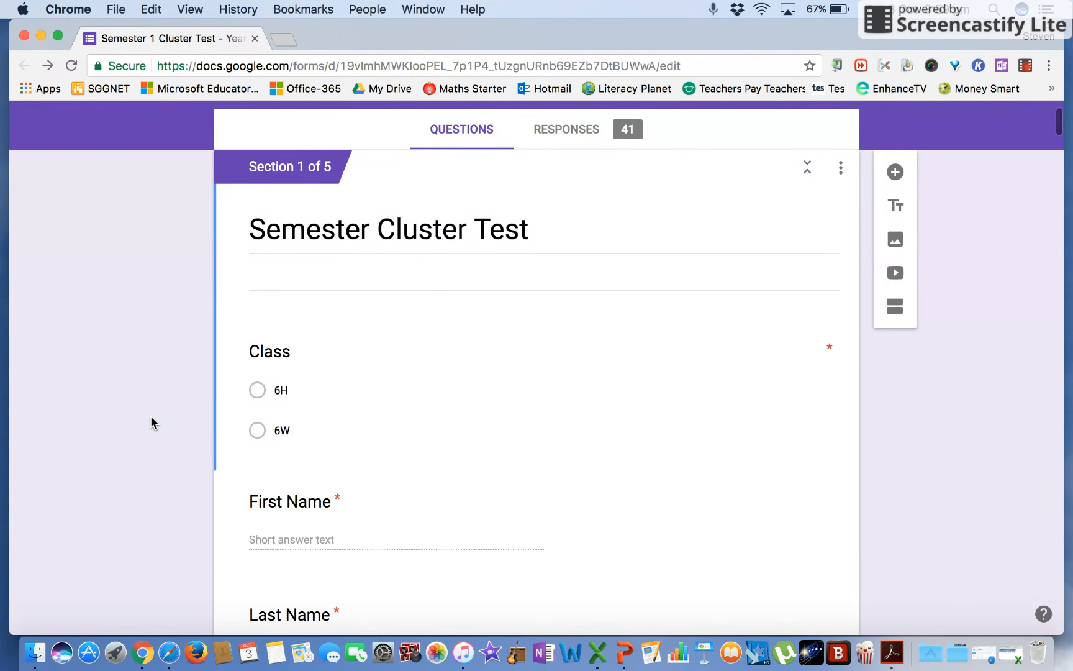
{"action": "scroll", "coordinate": [150, 416], "scroll_direction": "down", "scroll_amount": 20}
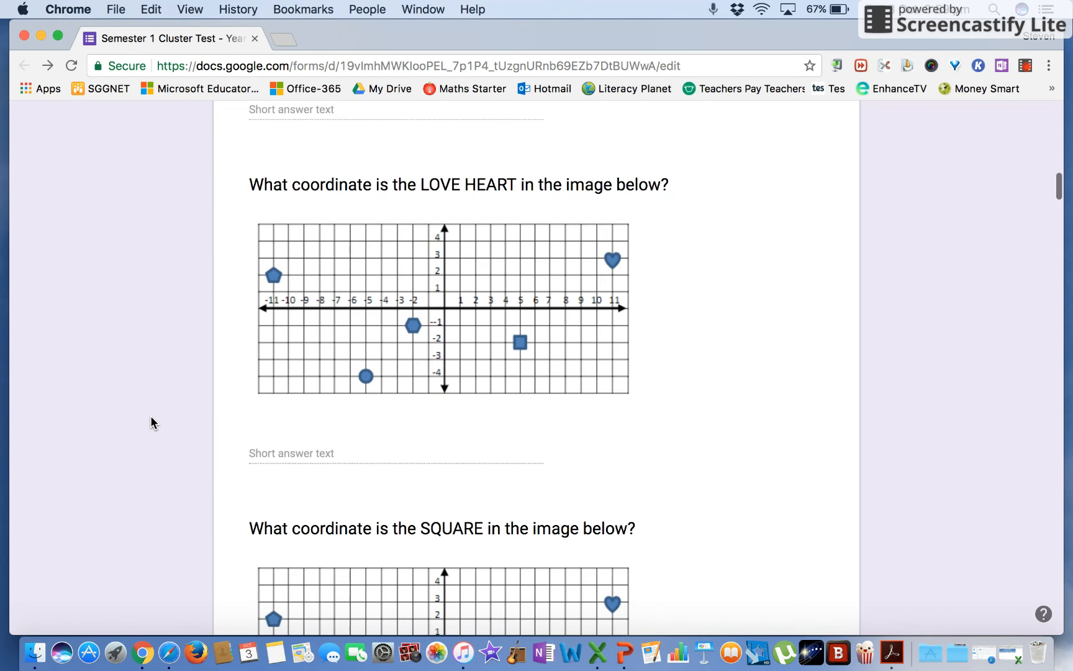
{"action": "scroll", "coordinate": [151, 416], "scroll_direction": "up", "scroll_amount": 15}
{"action": "scroll", "coordinate": [150, 416], "scroll_direction": "up", "scroll_amount": 8}
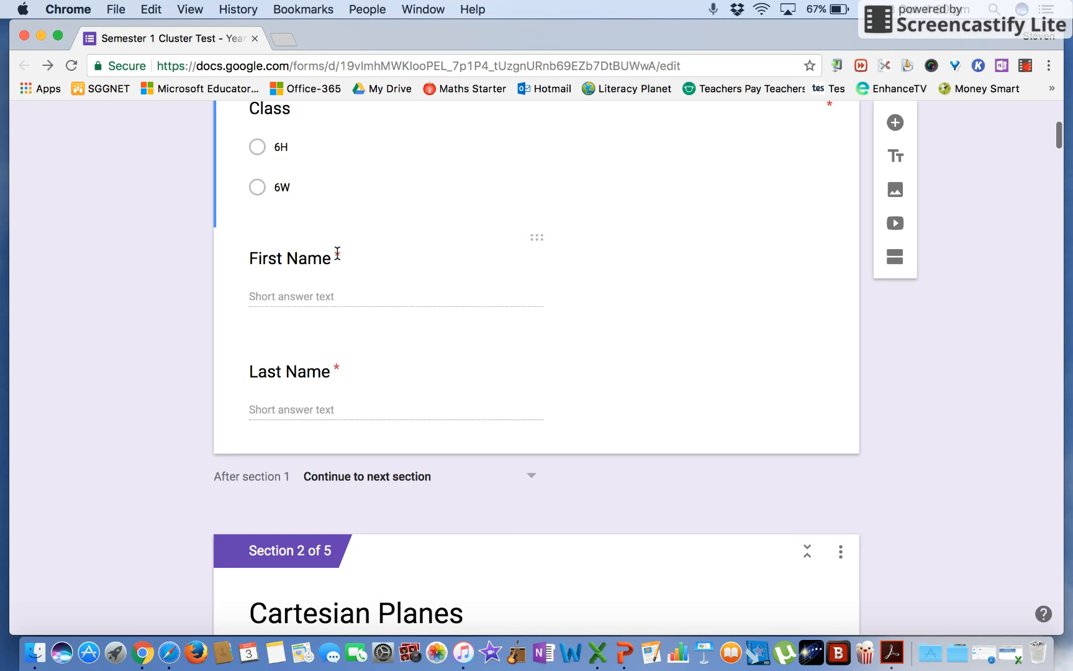
Read through the test questions in the Cartesian Planes and Time sections, and return to the start of the form.
{"action": "scroll", "coordinate": [164, 325], "scroll_direction": "down", "scroll_amount": 12}
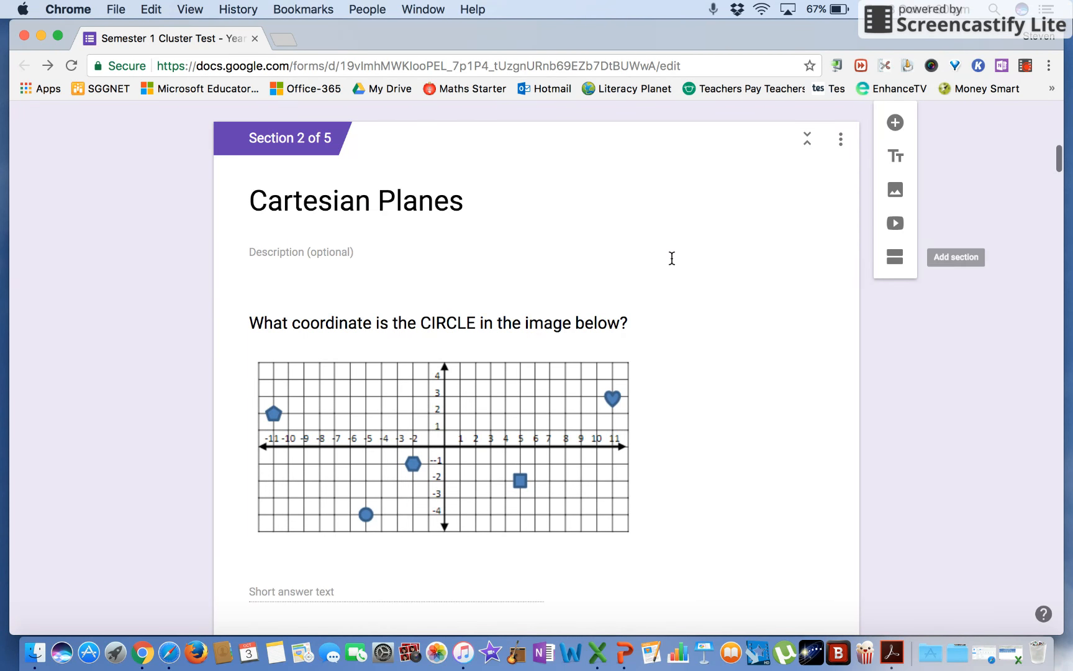
{"action": "scroll", "coordinate": [671, 257], "scroll_direction": "down", "scroll_amount": 3}
{"action": "scroll", "coordinate": [672, 258], "scroll_direction": "down", "scroll_amount": 8}
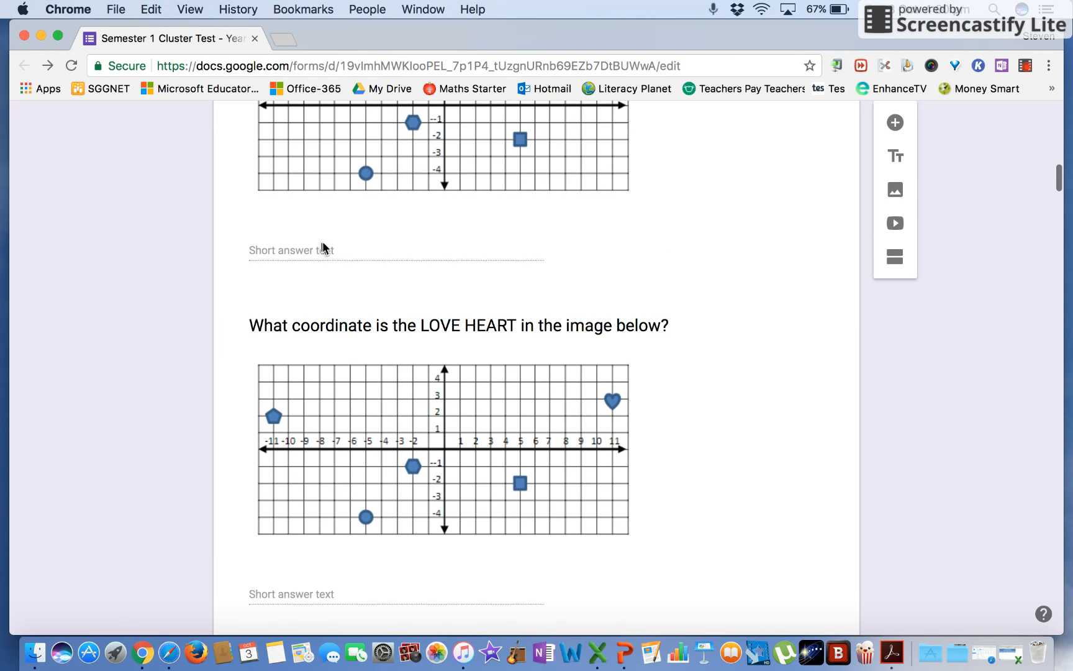
{"action": "scroll", "coordinate": [414, 350], "scroll_direction": "down", "scroll_amount": 5}
{"action": "scroll", "coordinate": [414, 350], "scroll_direction": "down", "scroll_amount": 15}
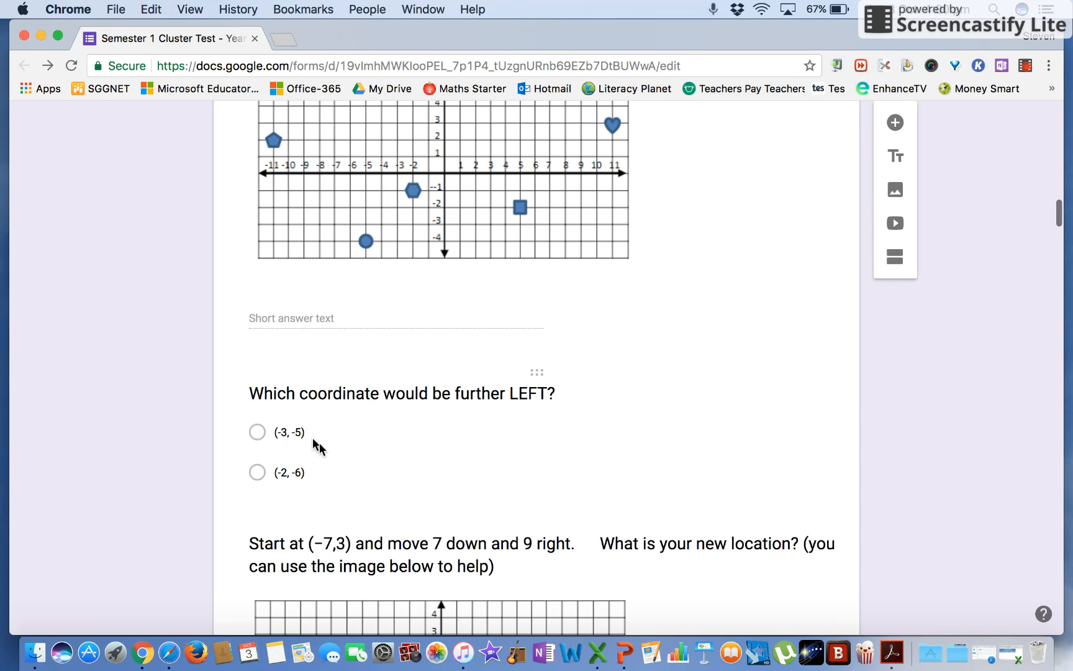
{"action": "scroll", "coordinate": [252, 356], "scroll_direction": "down", "scroll_amount": 1}
{"action": "scroll", "coordinate": [253, 362], "scroll_direction": "down", "scroll_amount": 9}
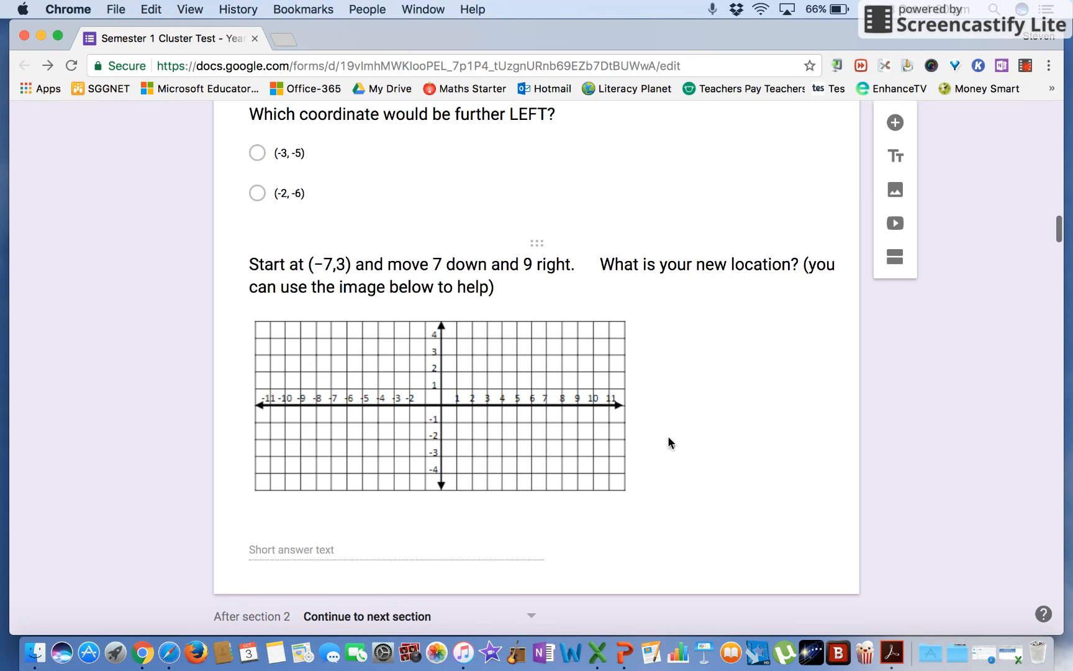
{"action": "scroll", "coordinate": [340, 421], "scroll_direction": "down", "scroll_amount": 4}
{"action": "scroll", "coordinate": [338, 422], "scroll_direction": "down", "scroll_amount": 18}
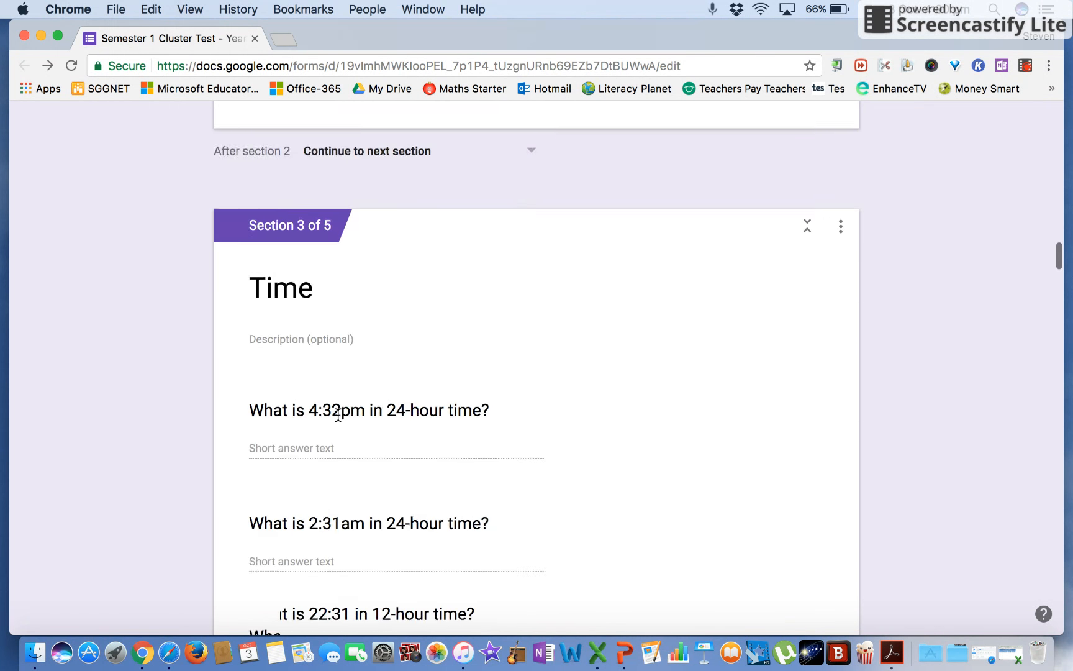
{"action": "scroll", "coordinate": [339, 415], "scroll_direction": "down", "scroll_amount": 4}
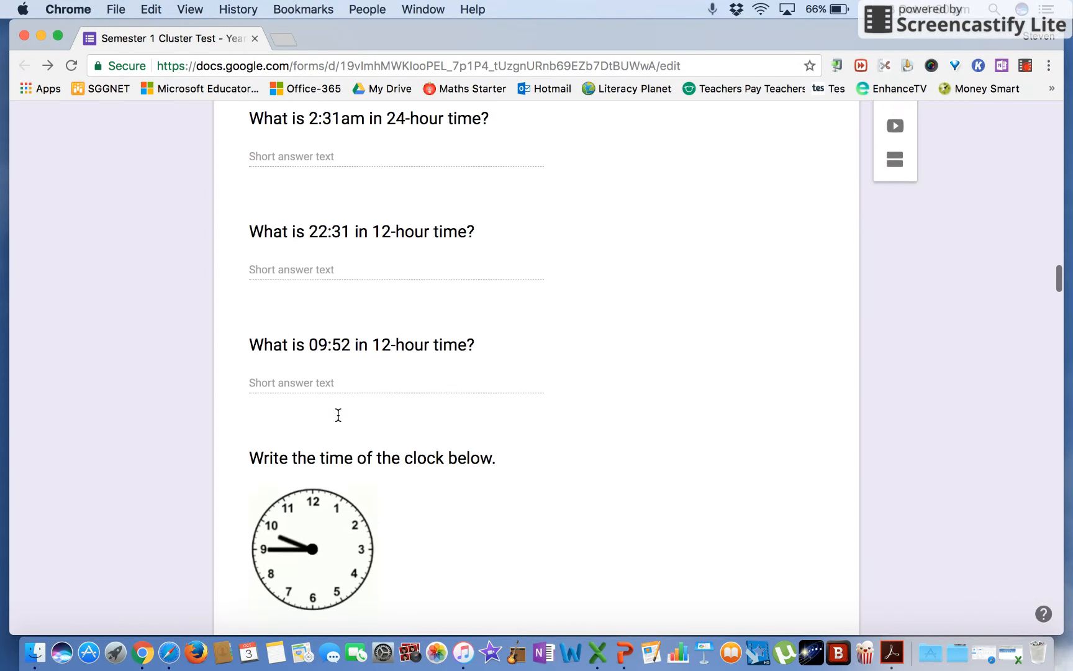
{"action": "scroll", "coordinate": [338, 415], "scroll_direction": "up", "scroll_amount": 20}
{"action": "scroll", "coordinate": [338, 415], "scroll_direction": "up", "scroll_amount": 20}
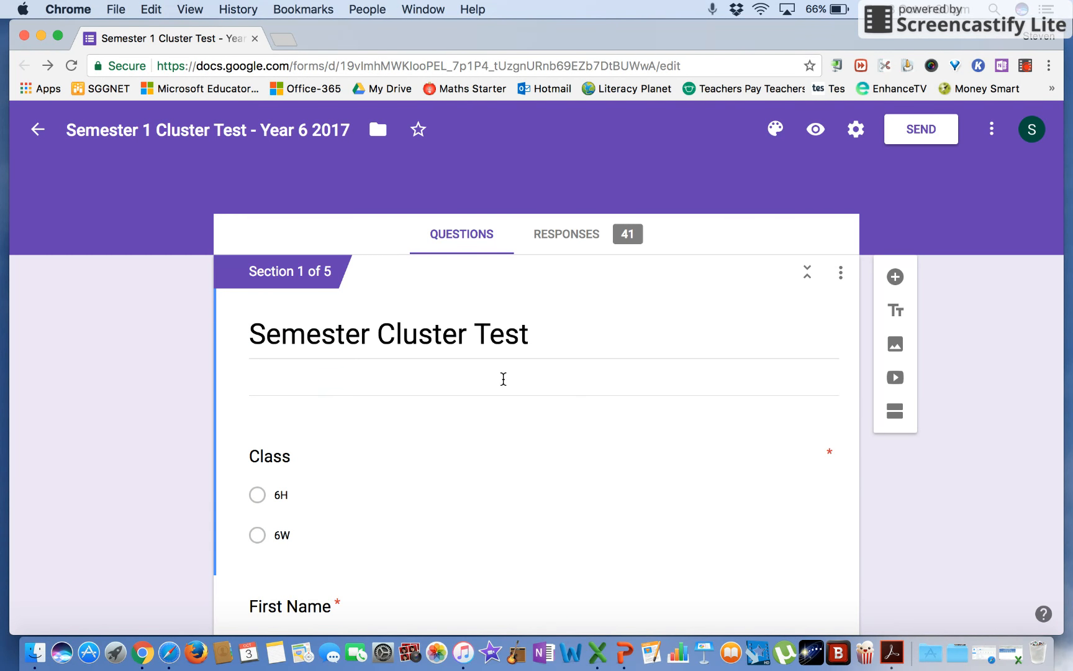
Check the form's email and link sharing options, and close the send settings without sending.
{"action": "left_click", "coordinate": [931, 135]}
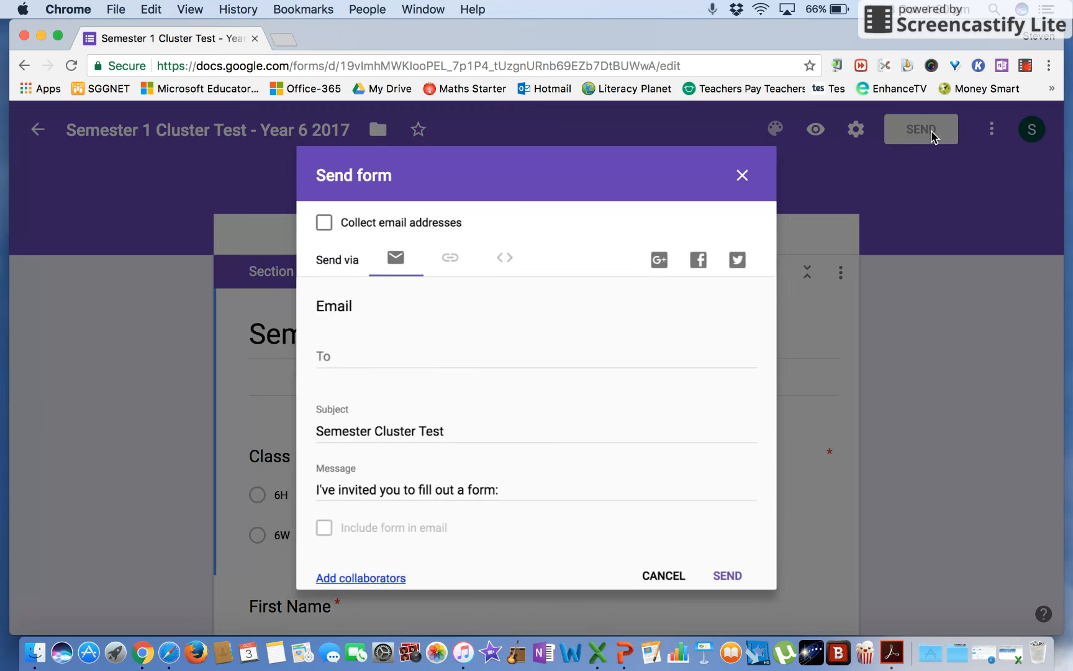
{"action": "left_click", "coordinate": [394, 357]}
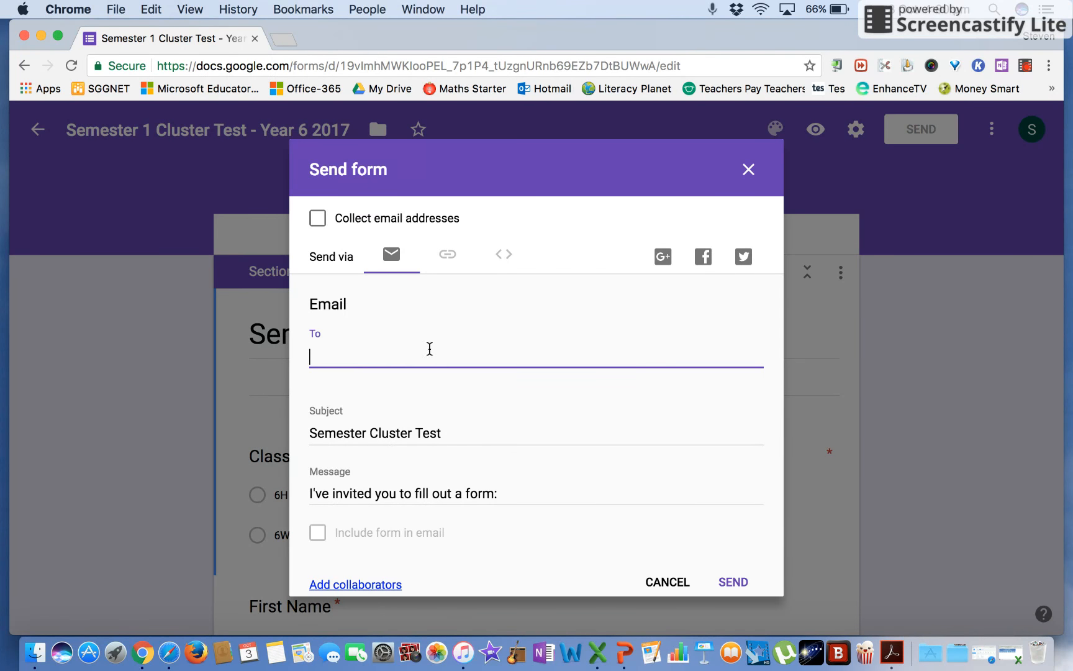
{"action": "left_click", "coordinate": [448, 256]}
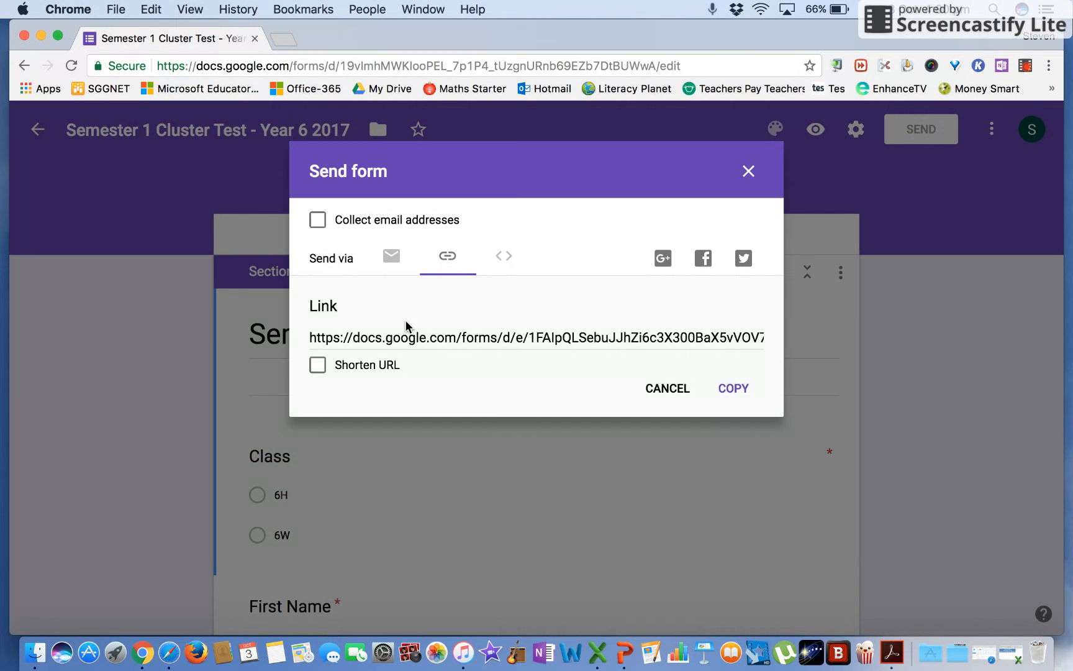
{"action": "left_click", "coordinate": [392, 254]}
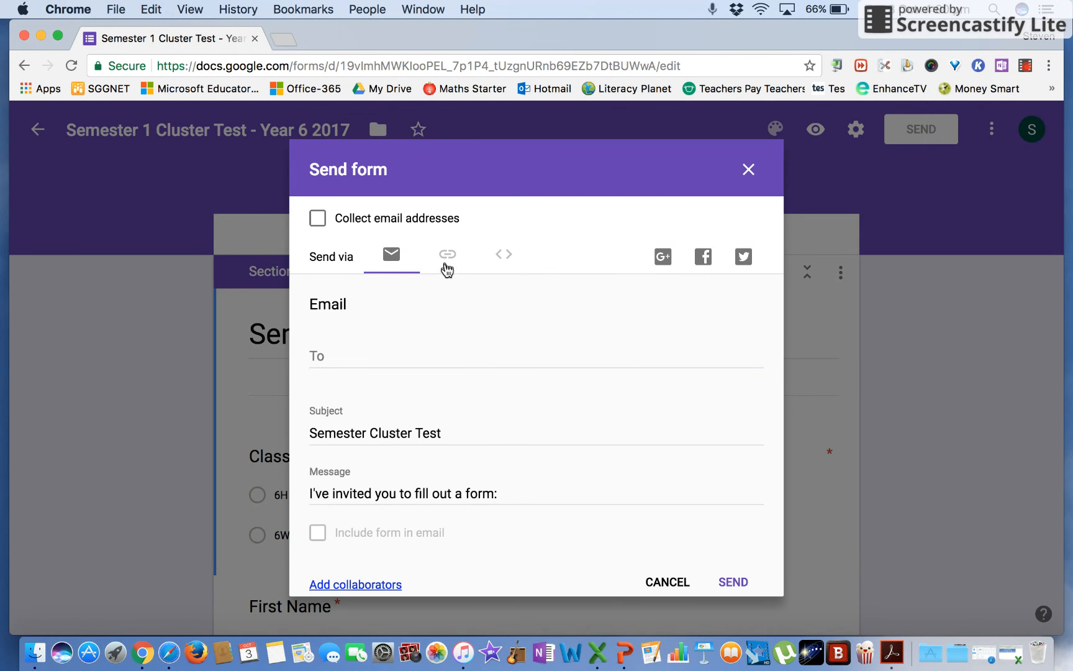
{"action": "left_click", "coordinate": [748, 169]}
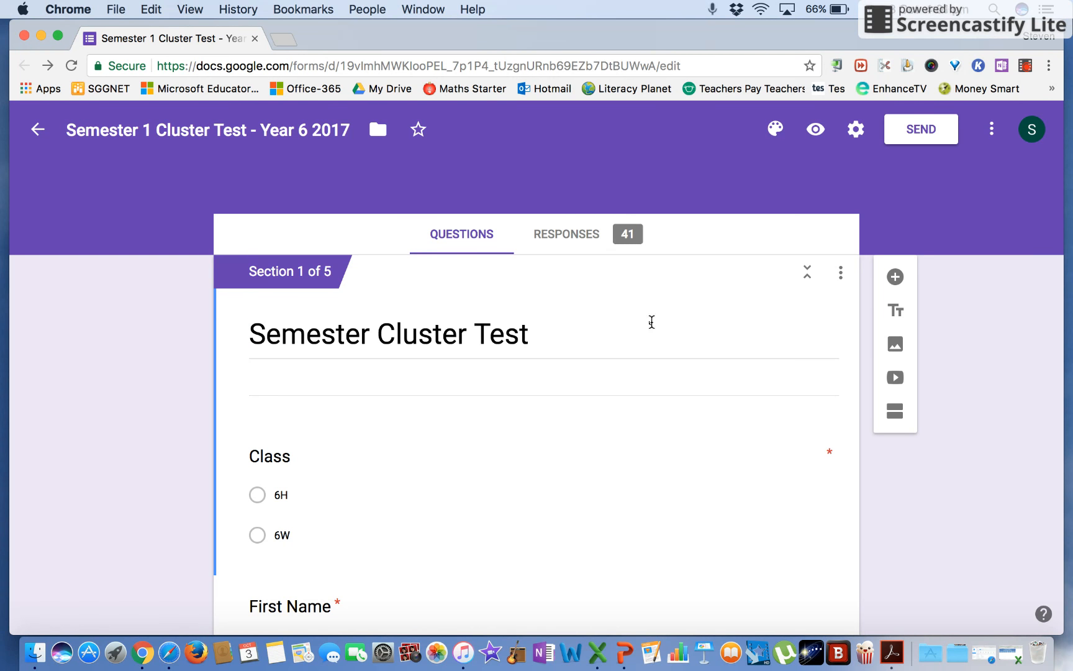
Review the form's response summary, examining the answer charts for the class, coordinate and time questions.
{"action": "left_click", "coordinate": [577, 238]}
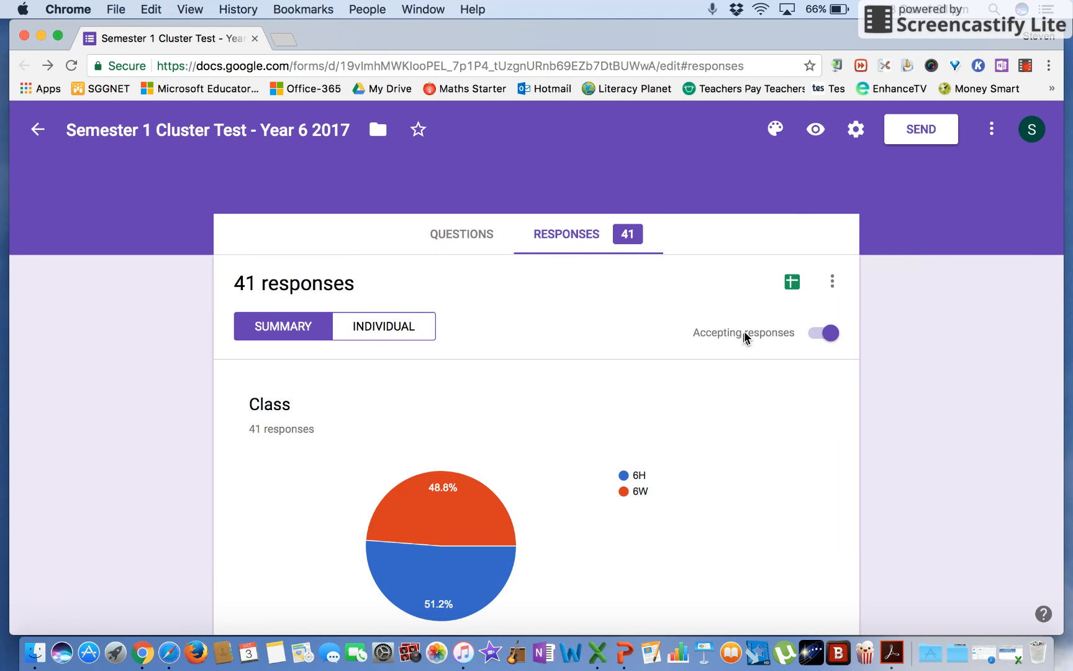
{"action": "scroll", "coordinate": [898, 349], "scroll_direction": "down", "scroll_amount": 3}
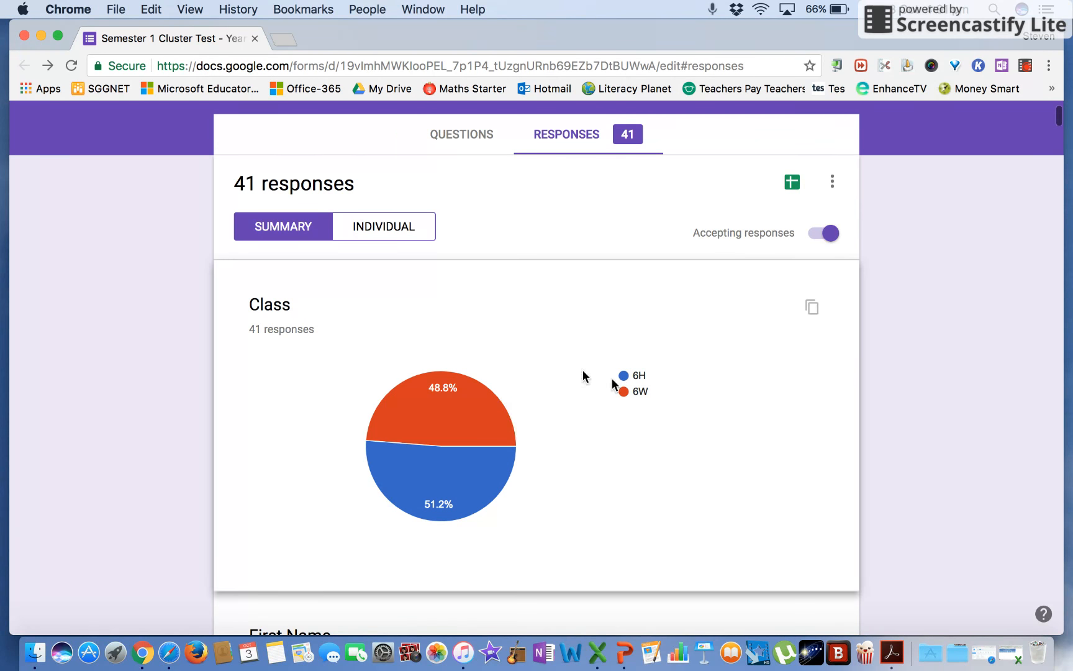
{"action": "scroll", "coordinate": [980, 330], "scroll_direction": "down", "scroll_amount": 15}
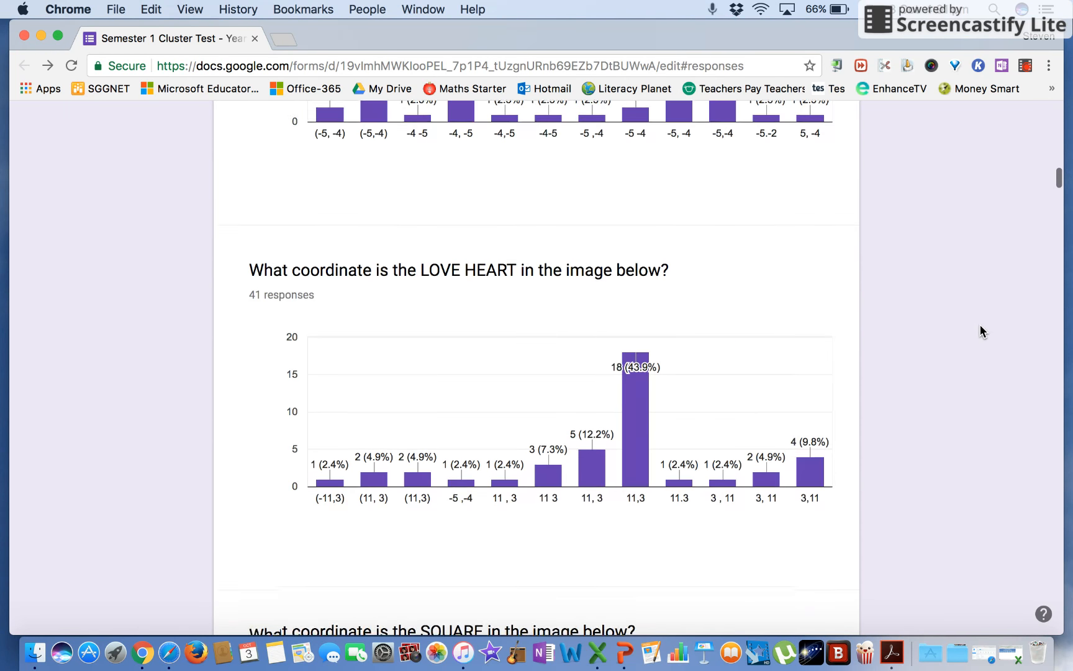
{"action": "scroll", "coordinate": [980, 330], "scroll_direction": "down", "scroll_amount": 3}
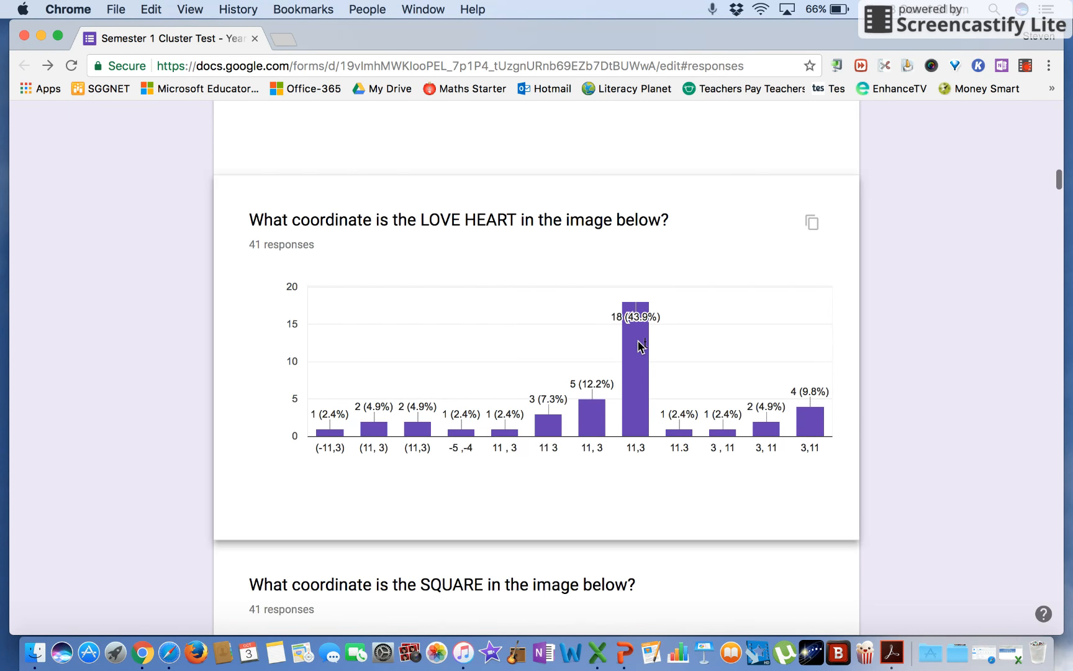
{"action": "scroll", "coordinate": [848, 402], "scroll_direction": "down", "scroll_amount": 10}
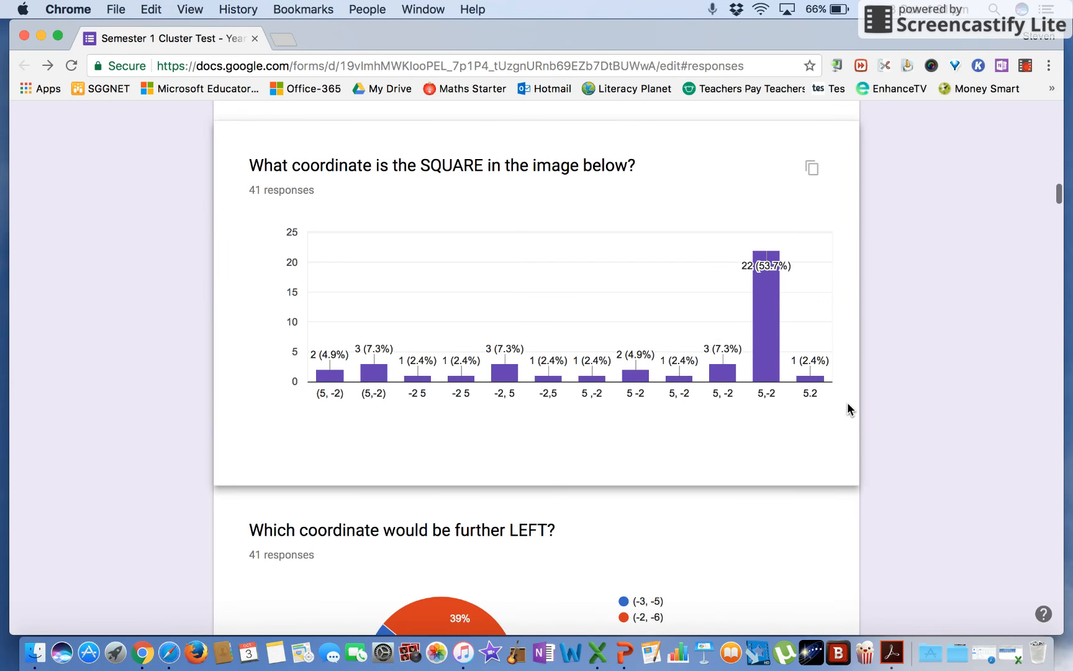
{"action": "scroll", "coordinate": [824, 339], "scroll_direction": "down", "scroll_amount": 15}
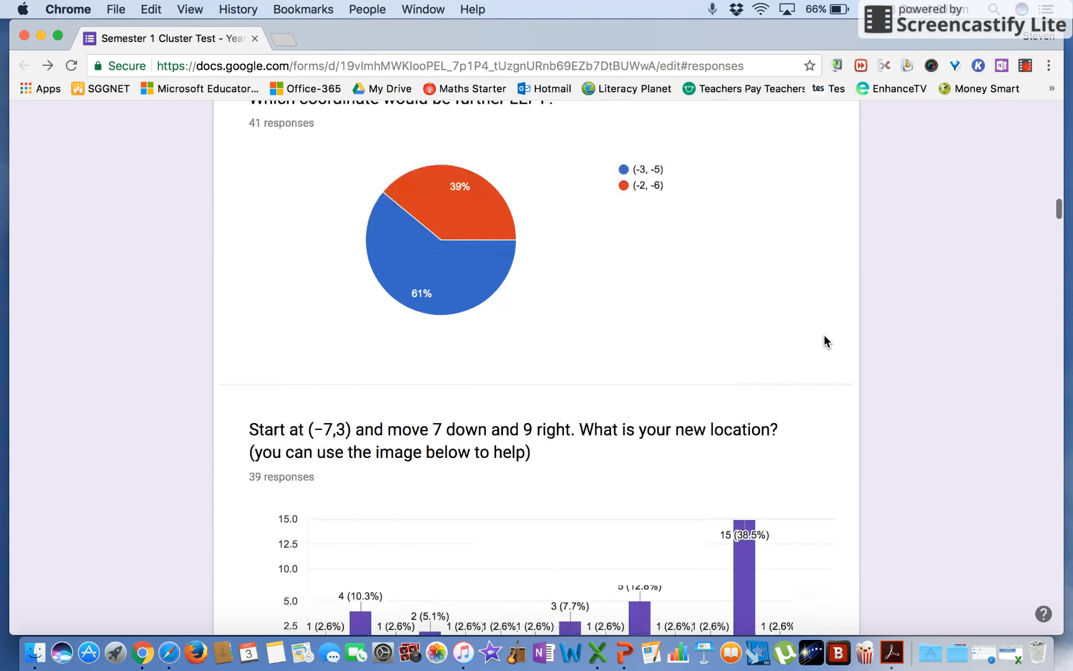
{"action": "scroll", "coordinate": [823, 341], "scroll_direction": "down", "scroll_amount": 12}
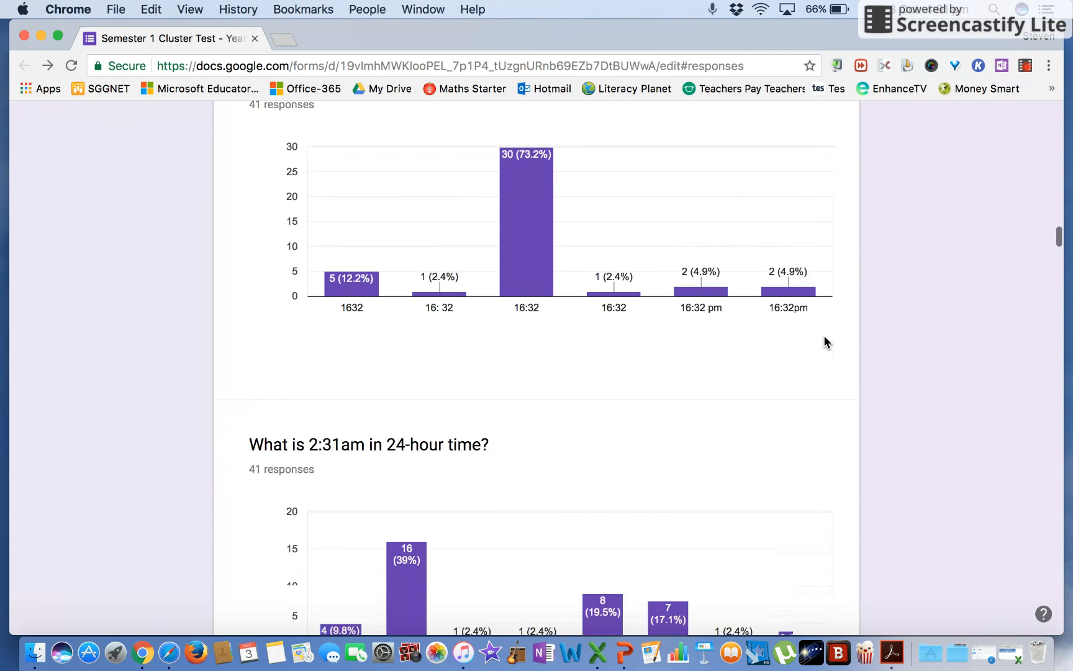
{"action": "scroll", "coordinate": [824, 341], "scroll_direction": "up", "scroll_amount": 6}
{"action": "scroll", "coordinate": [824, 341], "scroll_direction": "up", "scroll_amount": 20}
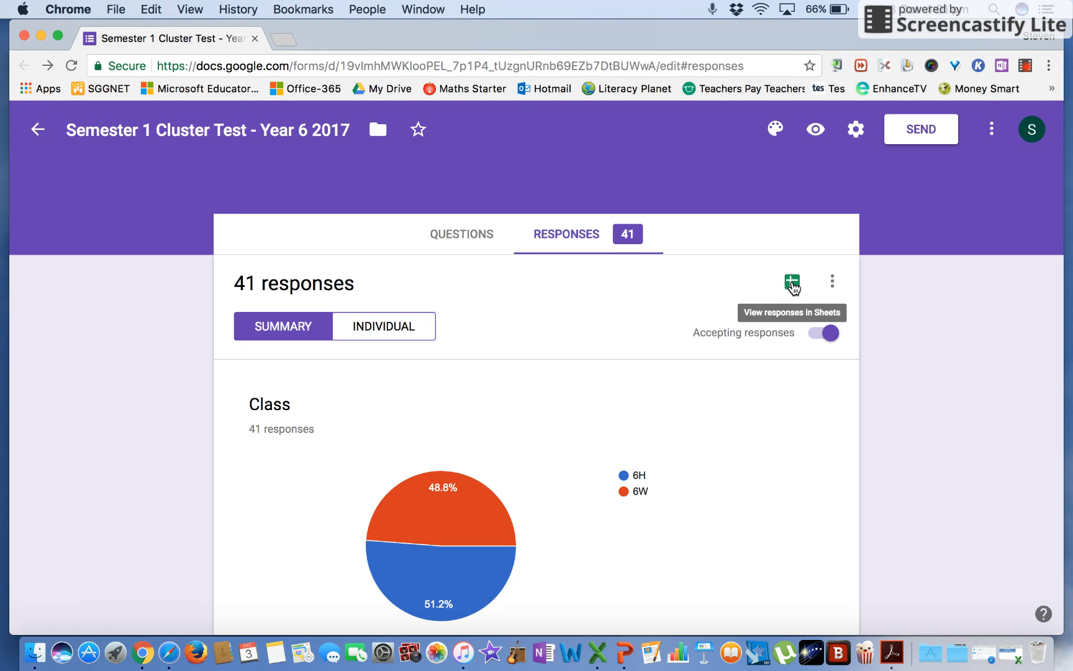
Open the form responses in Google Sheets and look across the students' answers from the coordinate to the time-conversion questions.
{"action": "left_click", "coordinate": [793, 285]}
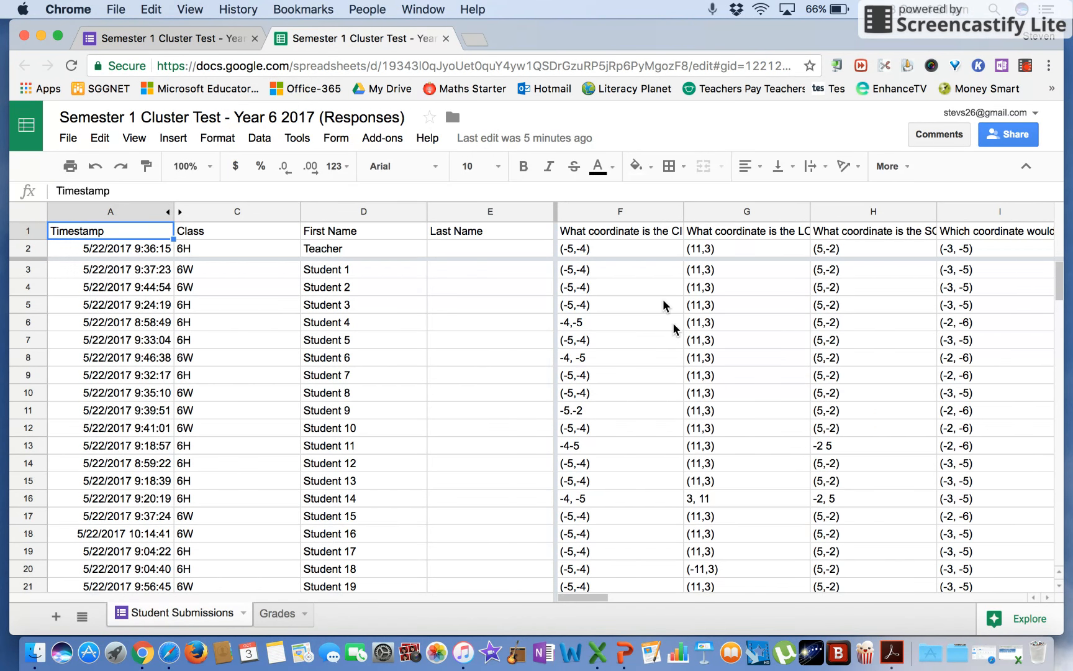
{"action": "left_click", "coordinate": [617, 279]}
{"action": "key", "text": "Right"}
{"action": "key", "text": "Right"}
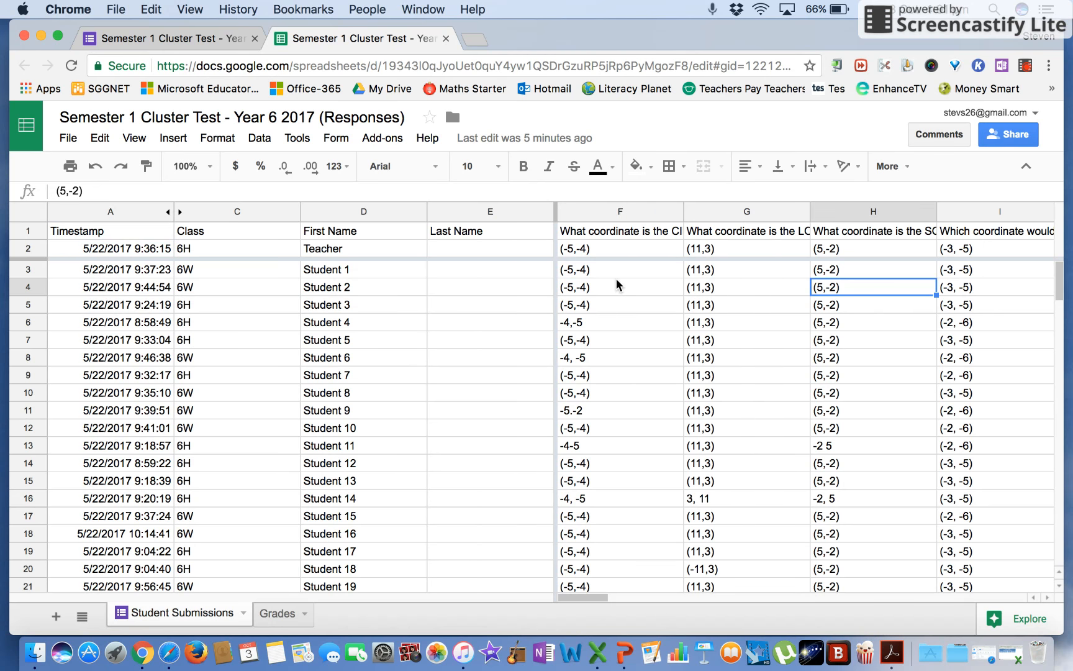
{"action": "key", "text": "Right"}
{"action": "key", "text": "Right"}
{"action": "key", "text": "Right"}
{"action": "key", "text": "Right"}
{"action": "key", "text": "Right"}
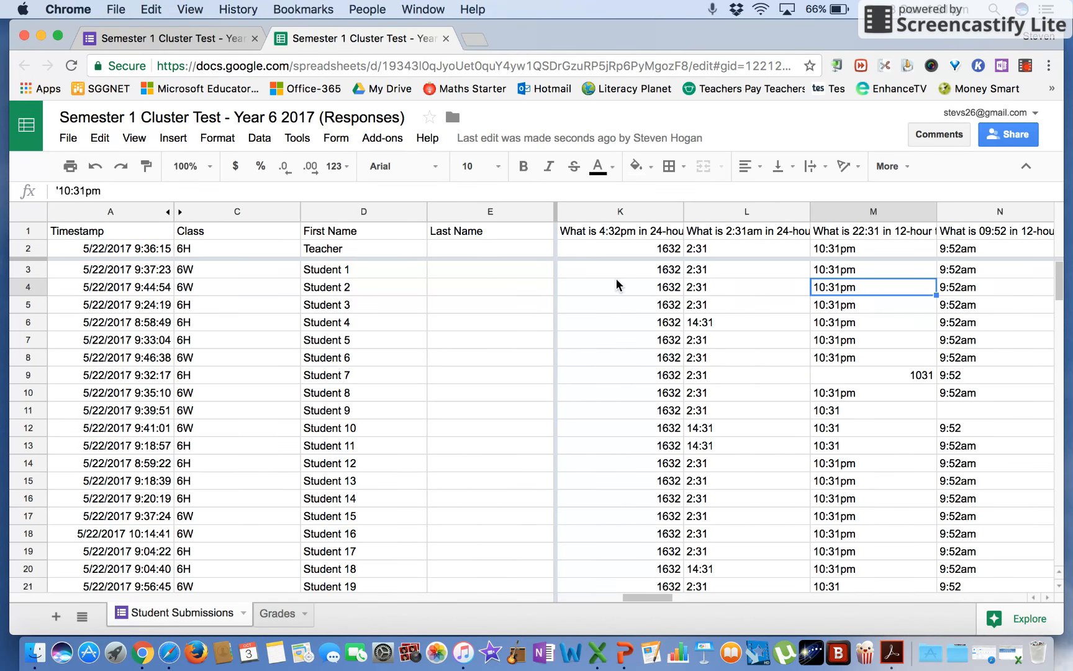
{"action": "key", "text": "Right"}
{"action": "key", "text": "Right"}
{"action": "key", "text": "Right"}
{"action": "key", "text": "Right"}
{"action": "key", "text": "Right"}
{"action": "key", "text": "Right"}
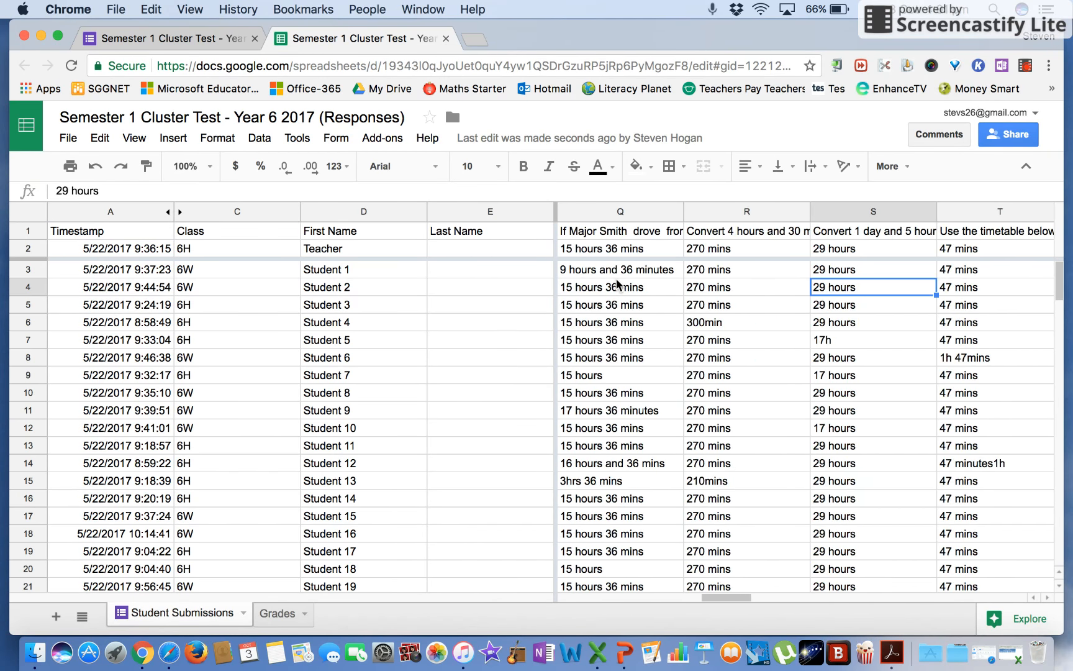
{"action": "key", "text": "Left"}
{"action": "key", "text": "Left"}
{"action": "key", "text": "Left"}
{"action": "key", "text": "Left"}
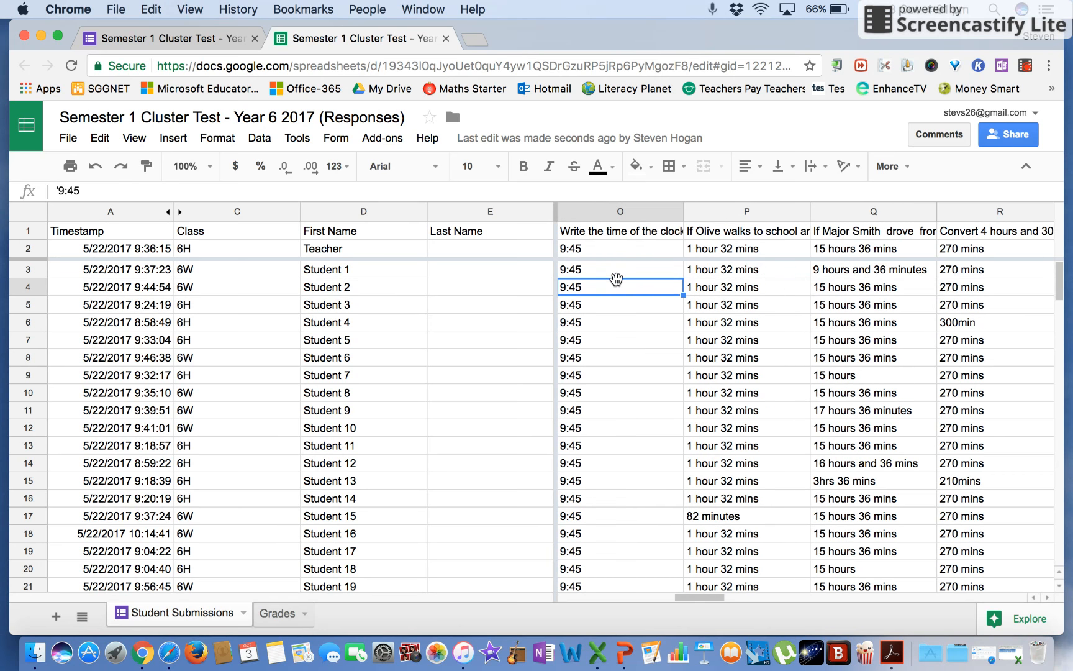
Compare the teacher's answer in row 2 with the students' answers in the clock-reading column.
{"action": "key", "text": "Up"}
{"action": "key", "text": "Up"}
{"action": "key", "text": "Up"}
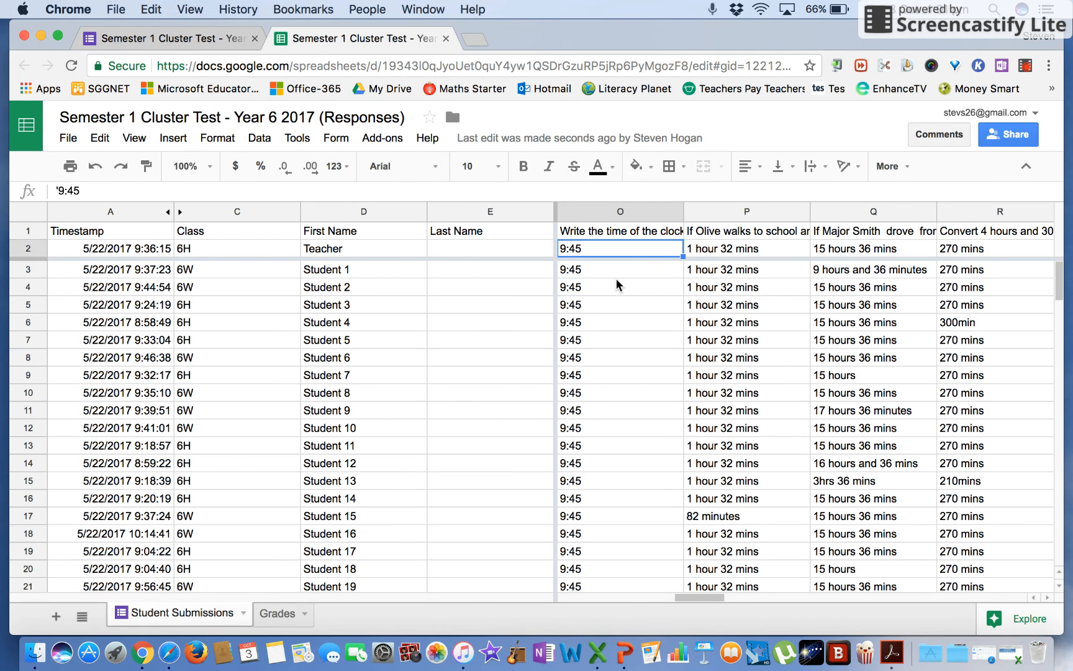
{"action": "key", "text": "Down"}
{"action": "key", "text": "Down"}
{"action": "key", "text": "Down"}
{"action": "key", "text": "Down"}
{"action": "key", "text": "Down"}
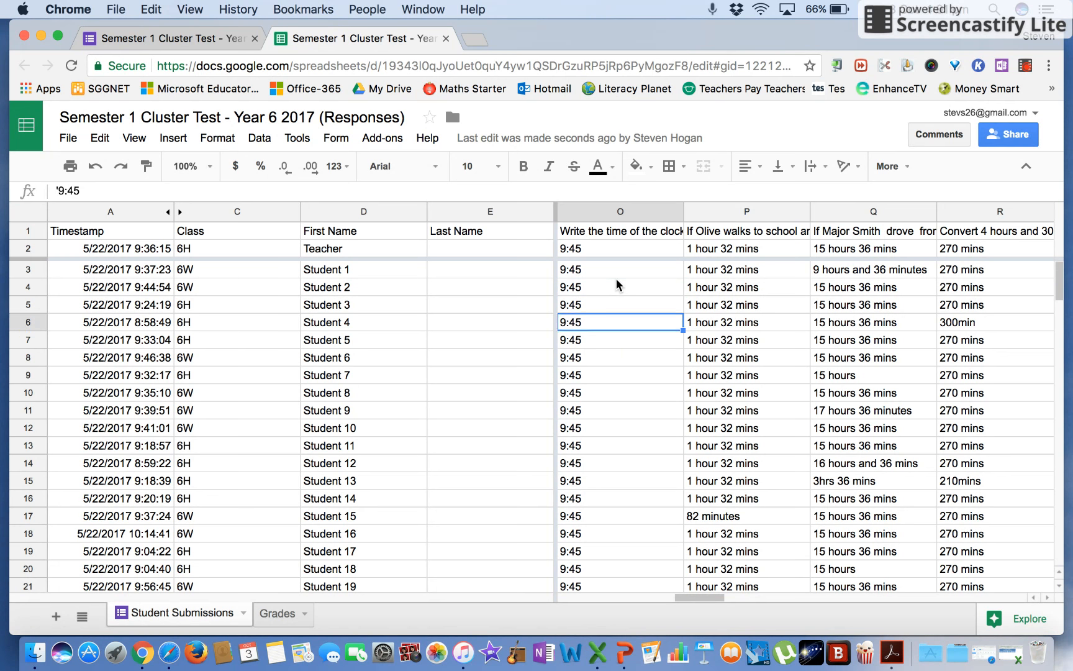
{"action": "key", "text": "Up"}
{"action": "key", "text": "Up"}
{"action": "key", "text": "Up"}
{"action": "key", "text": "Up"}
{"action": "key", "text": "Left"}
{"action": "key", "text": "Left"}
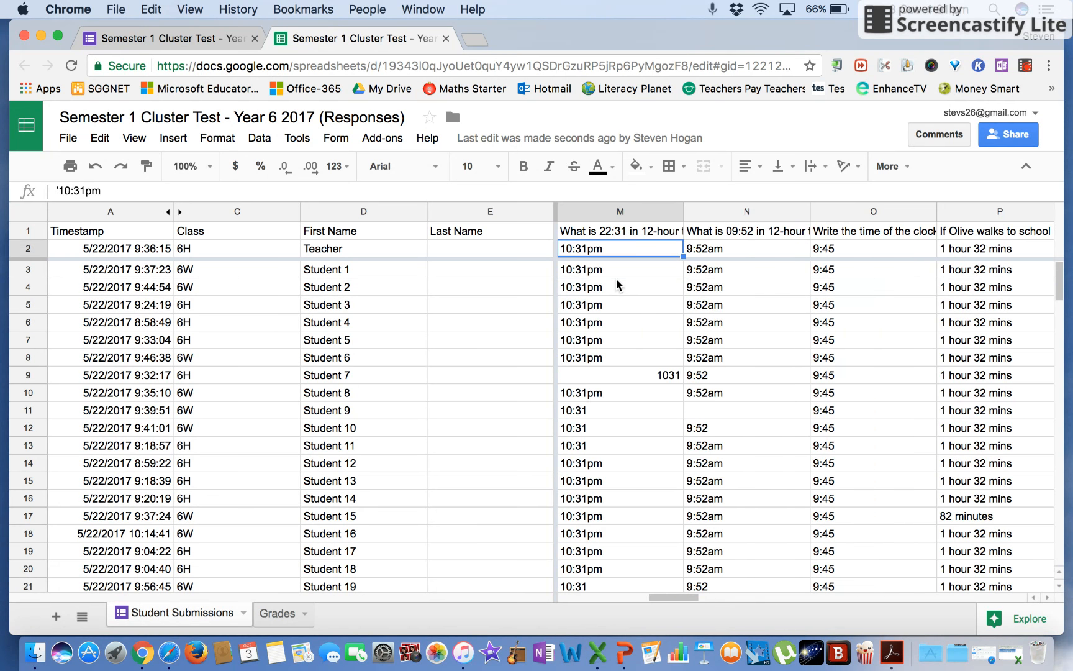
Examine the Teacher row in row 2 from its timestamp through the coordinate answers.
{"action": "left_click", "coordinate": [344, 244]}
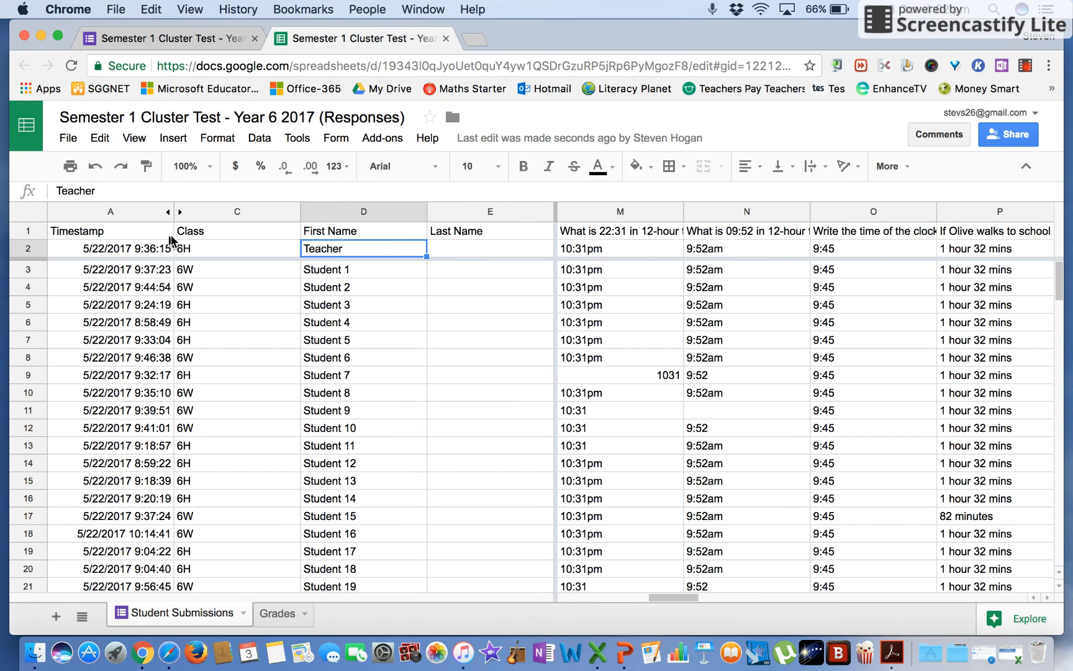
{"action": "left_click", "coordinate": [130, 249]}
{"action": "key", "text": "Right"}
{"action": "key", "text": "Right"}
{"action": "key", "text": "Left"}
{"action": "key", "text": "Left"}
{"action": "key", "text": "Right"}
{"action": "key", "text": "Right"}
{"action": "key", "text": "Right"}
{"action": "key", "text": "Right"}
{"action": "key", "text": "Right"}
{"action": "key", "text": "Right"}
{"action": "key", "text": "Right"}
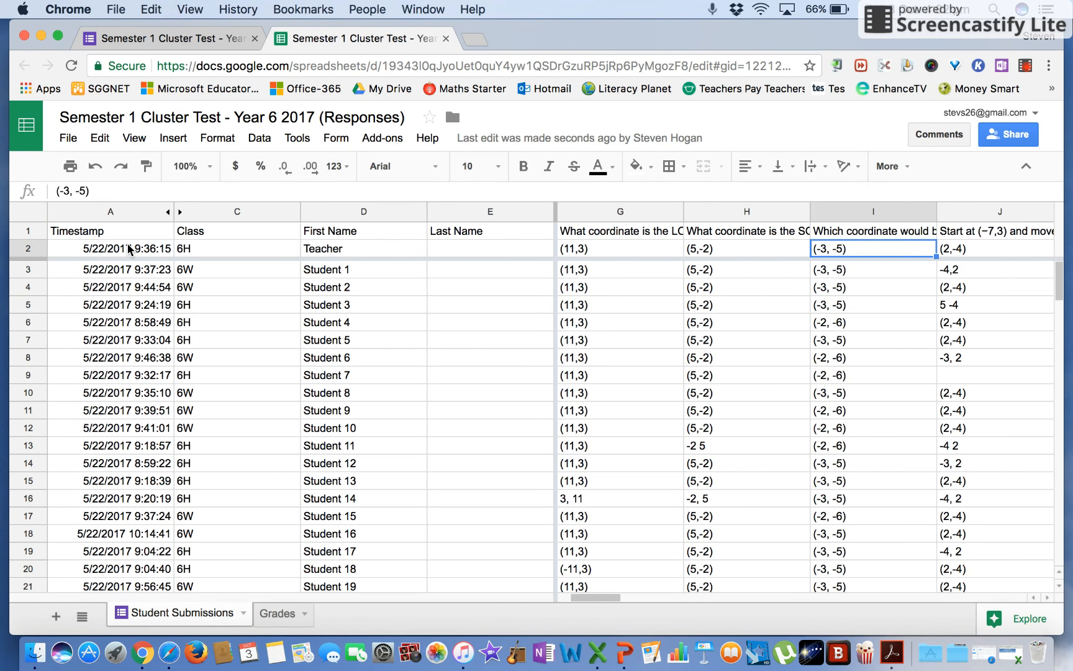
Examine the Teacher row's answers from the coordinate-movement question across to the 09:52 time-conversion question.
{"action": "key", "text": "Right"}
{"action": "key", "text": "Right"}
{"action": "key", "text": "Right"}
{"action": "key", "text": "Right"}
{"action": "key", "text": "Right"}
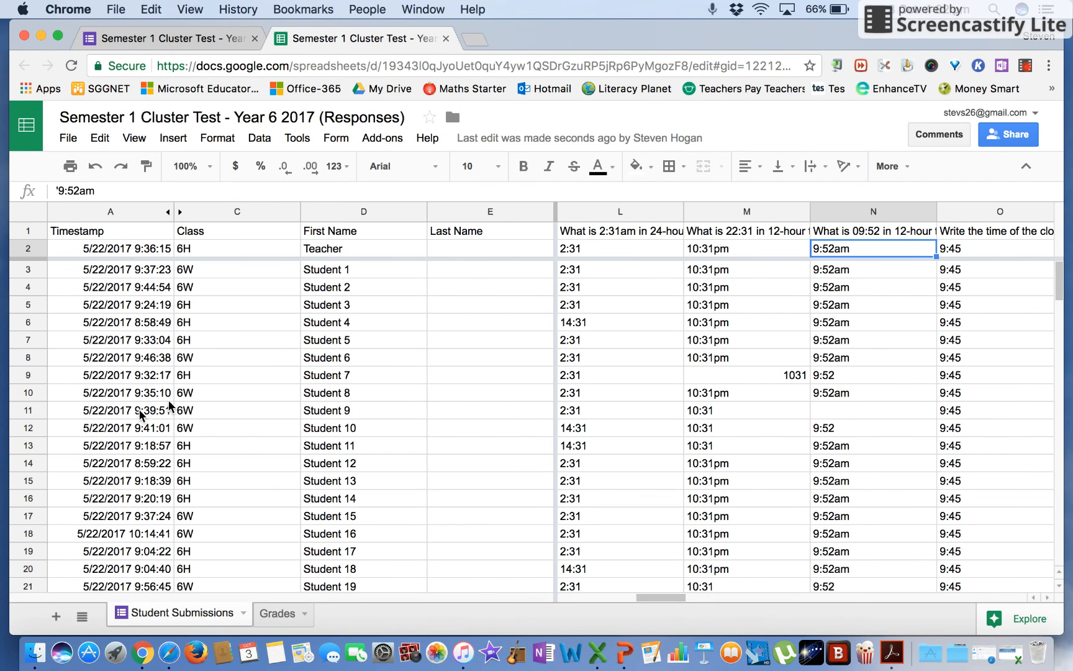
Read down the students' answers to the 22:31 conversion question in column M, from Student 1 to Student 14.
{"action": "left_click", "coordinate": [781, 270]}
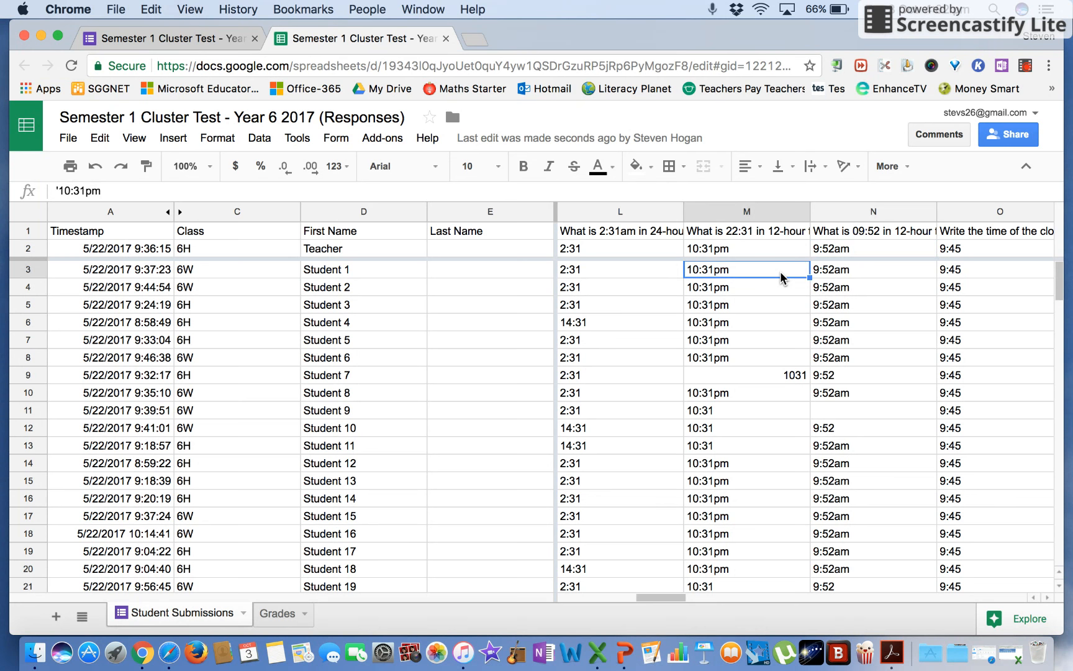
{"action": "key", "text": "Down"}
{"action": "key", "text": "Down"}
{"action": "key", "text": "Down"}
{"action": "key", "text": "Down"}
{"action": "key", "text": "Down"}
{"action": "key", "text": "Down"}
{"action": "key", "text": "Down"}
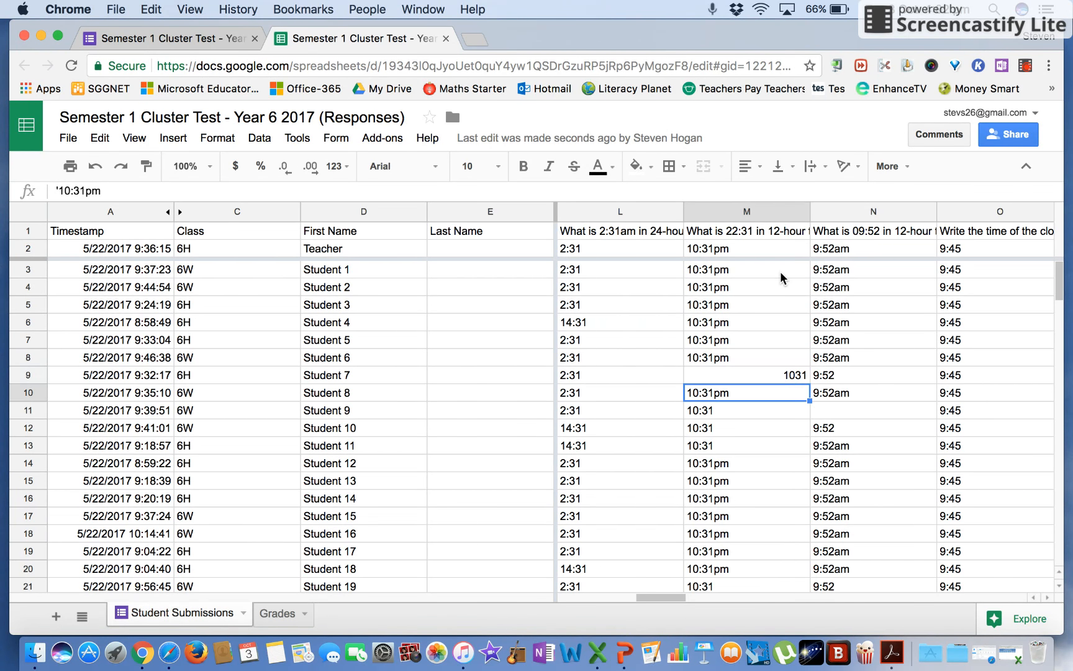
{"action": "key", "text": "Down"}
{"action": "key", "text": "Down"}
{"action": "key", "text": "Down"}
{"action": "key", "text": "Down"}
{"action": "key", "text": "Down"}
{"action": "key", "text": "Down"}
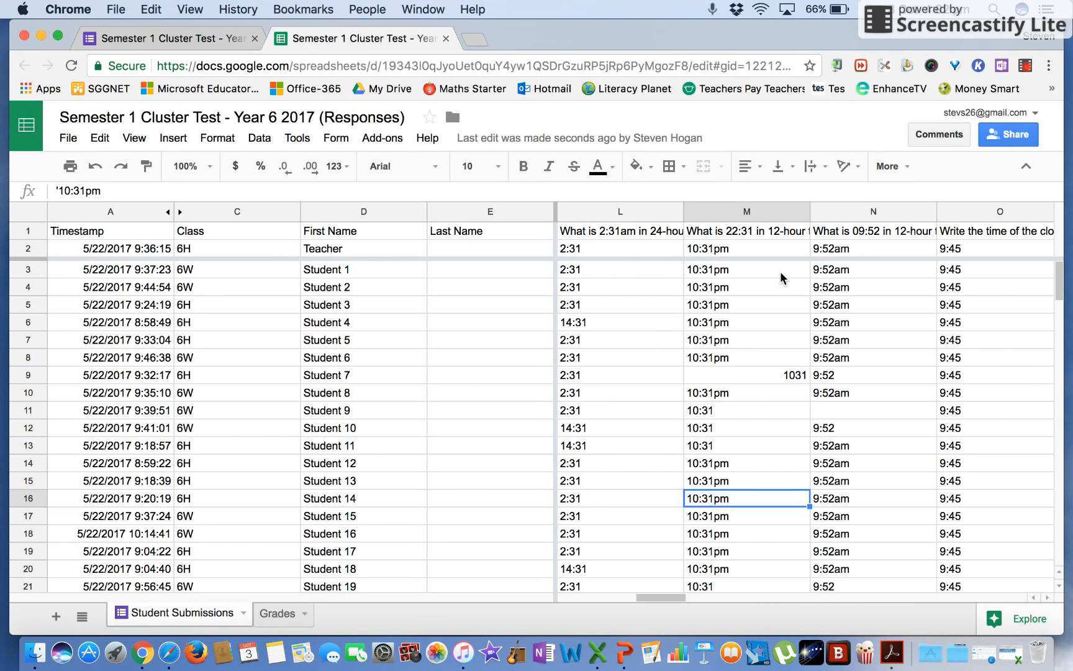
Compare Student 7's answers to the 22:31 and 09:52 conversion questions with the answers in the rows above.
{"action": "key", "text": "Up"}
{"action": "key", "text": "Up"}
{"action": "key", "text": "Up"}
{"action": "key", "text": "Up"}
{"action": "key", "text": "Up"}
{"action": "key", "text": "Up"}
{"action": "key", "text": "Up"}
{"action": "key", "text": "Up"}
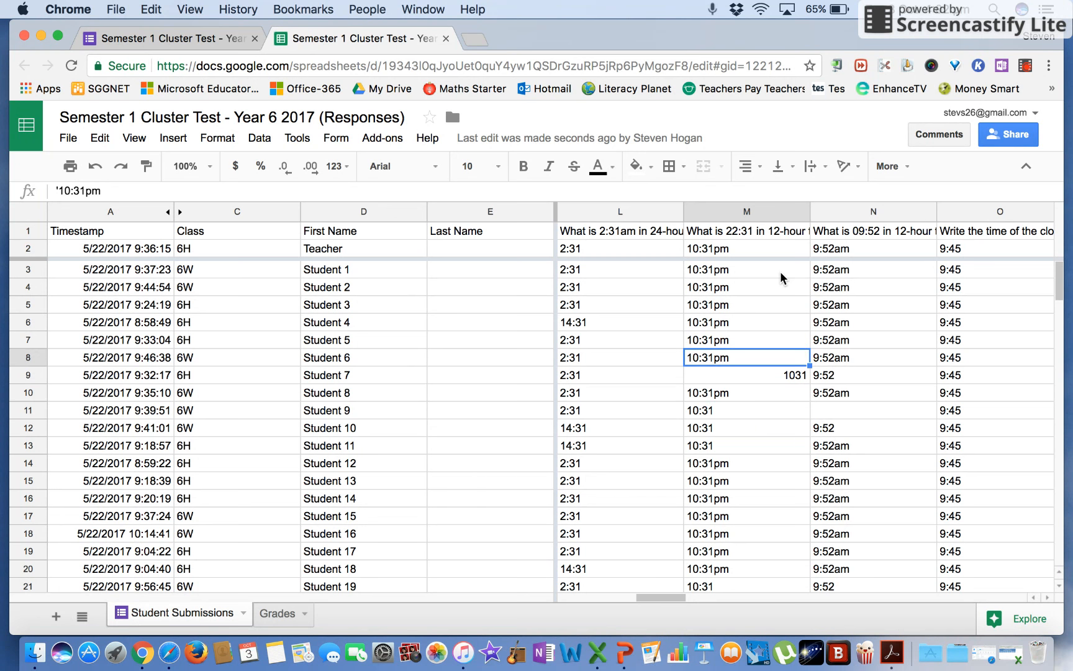
{"action": "key", "text": "Up"}
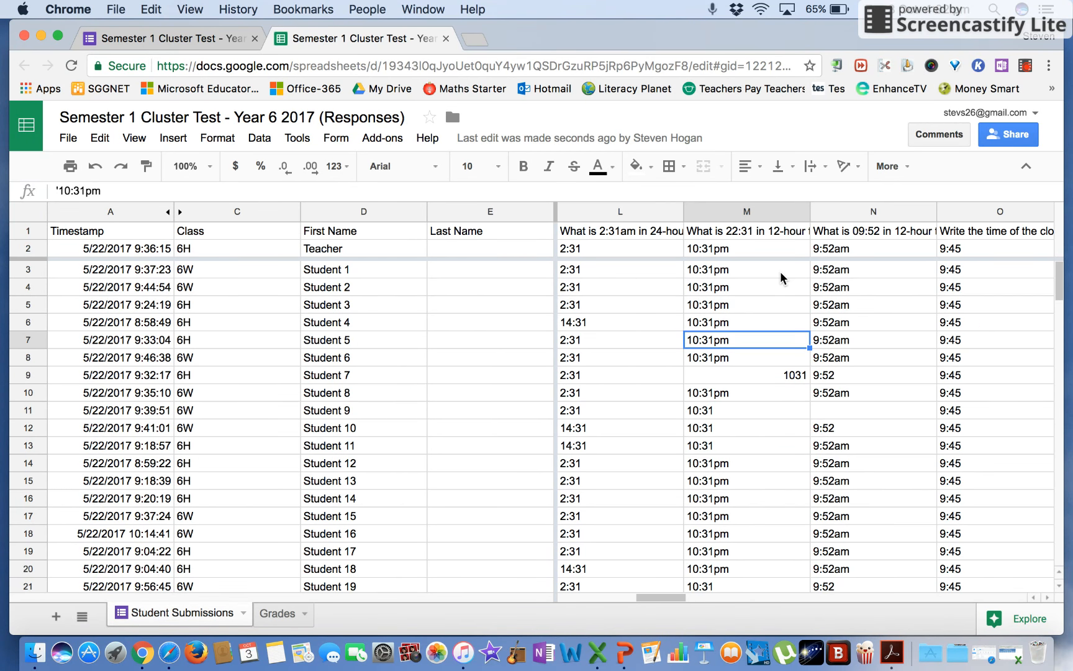
{"action": "key", "text": "Down"}
{"action": "key", "text": "Down"}
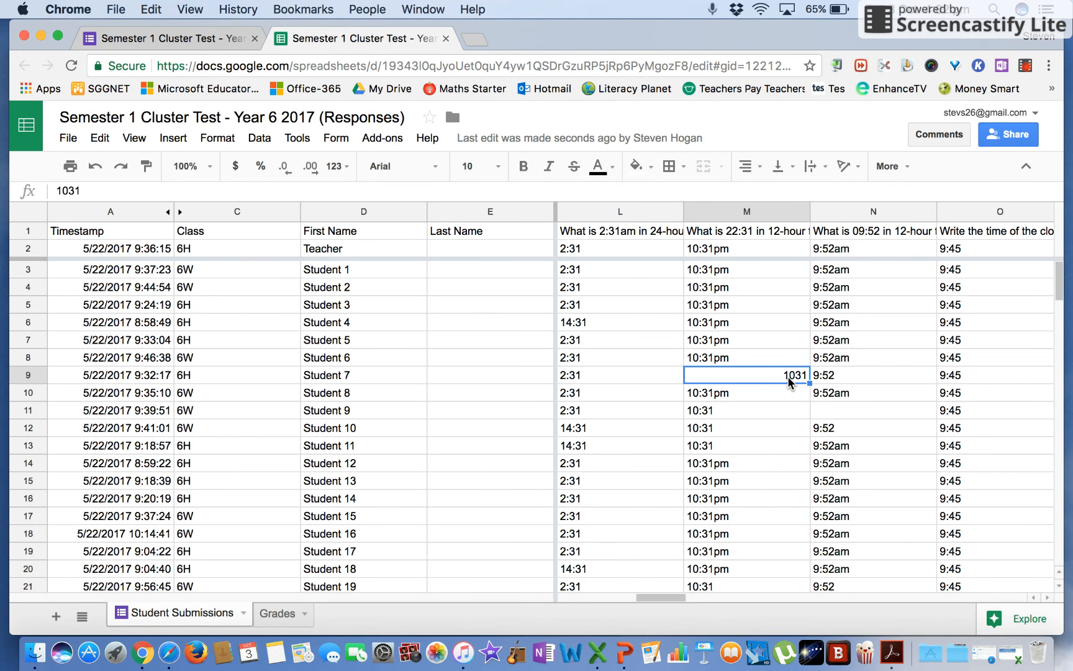
{"action": "key", "text": "Right"}
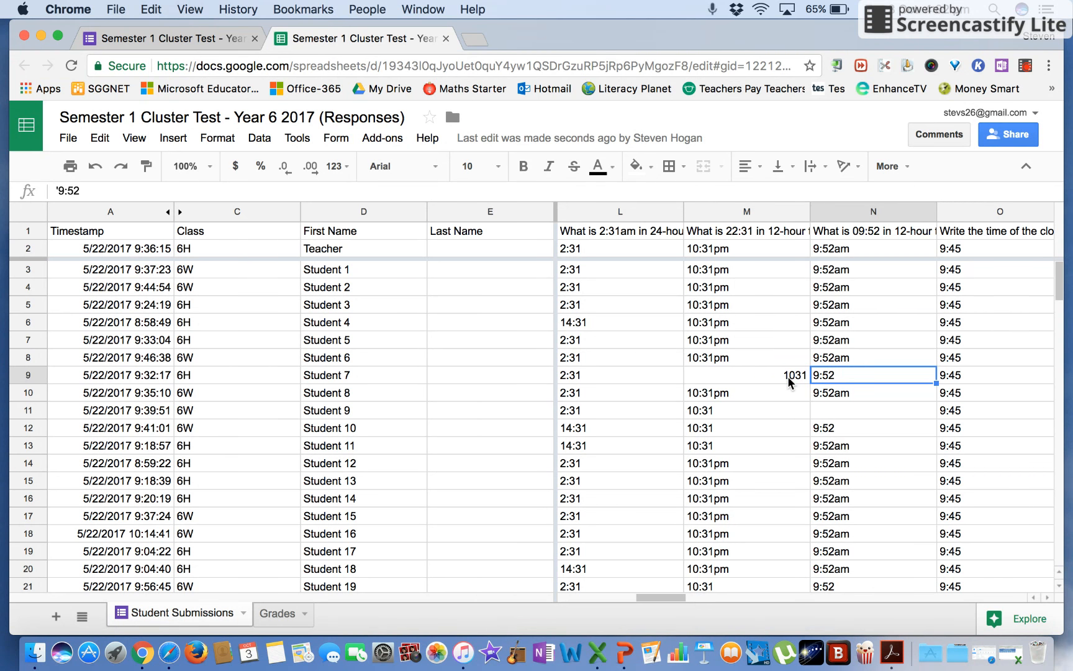
{"action": "key", "text": "Up"}
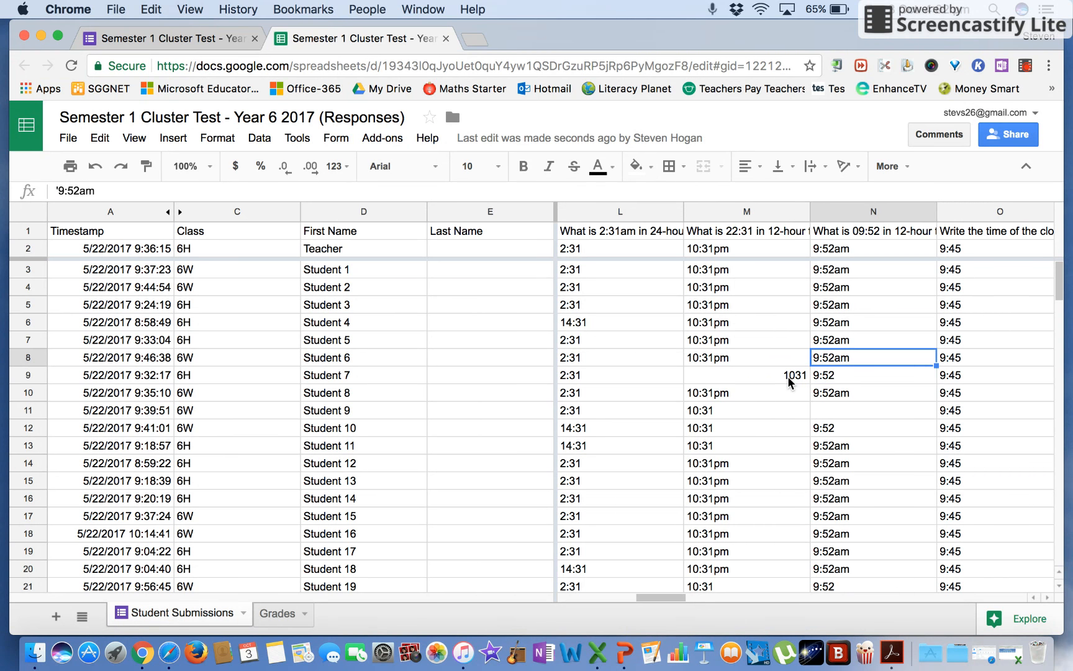
Copy the teacher's answer 10:31pm from M2 over the answers of Students 1 to 3 in M3:M5.
{"action": "left_click", "coordinate": [711, 250]}
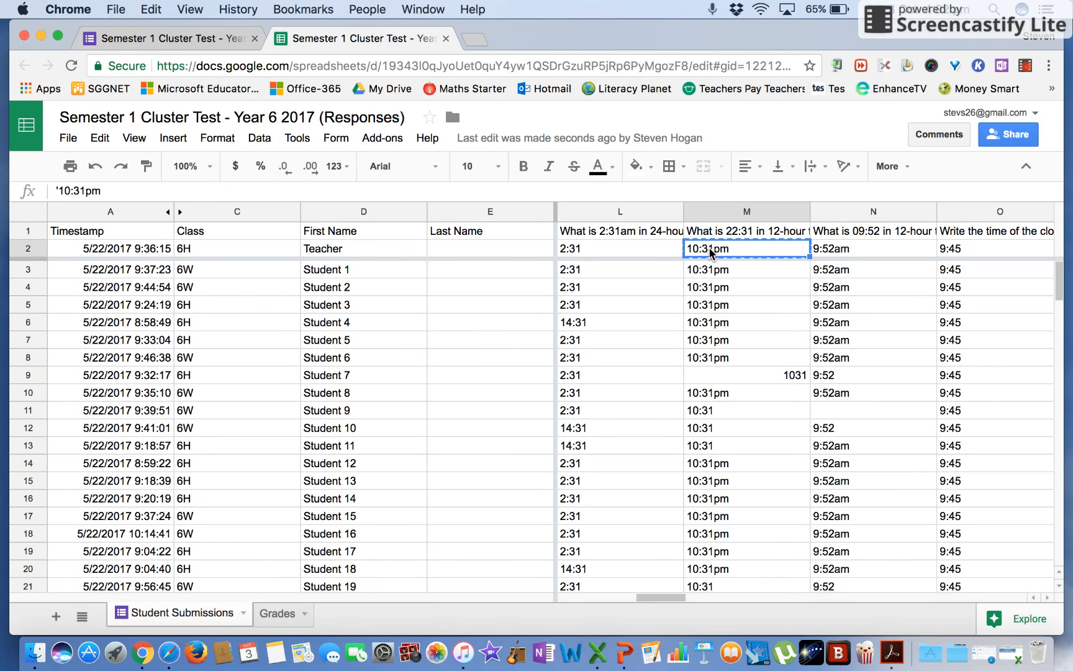
{"action": "left_click_drag", "start_coordinate": [724, 273], "coordinate": [726, 281]}
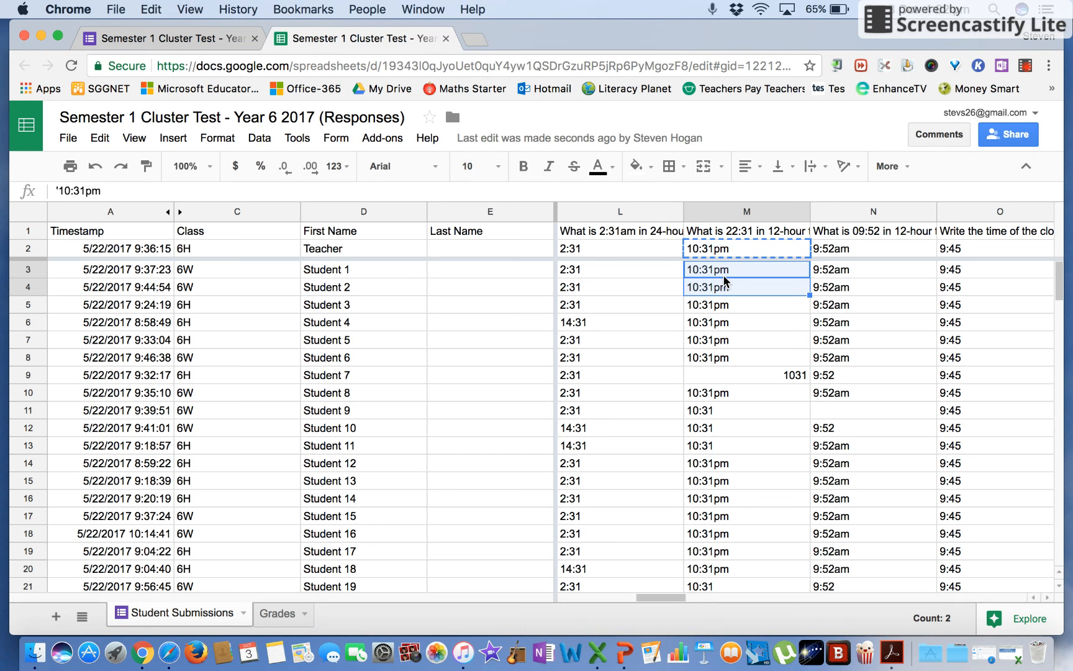
{"action": "key", "text": "shift+Down"}
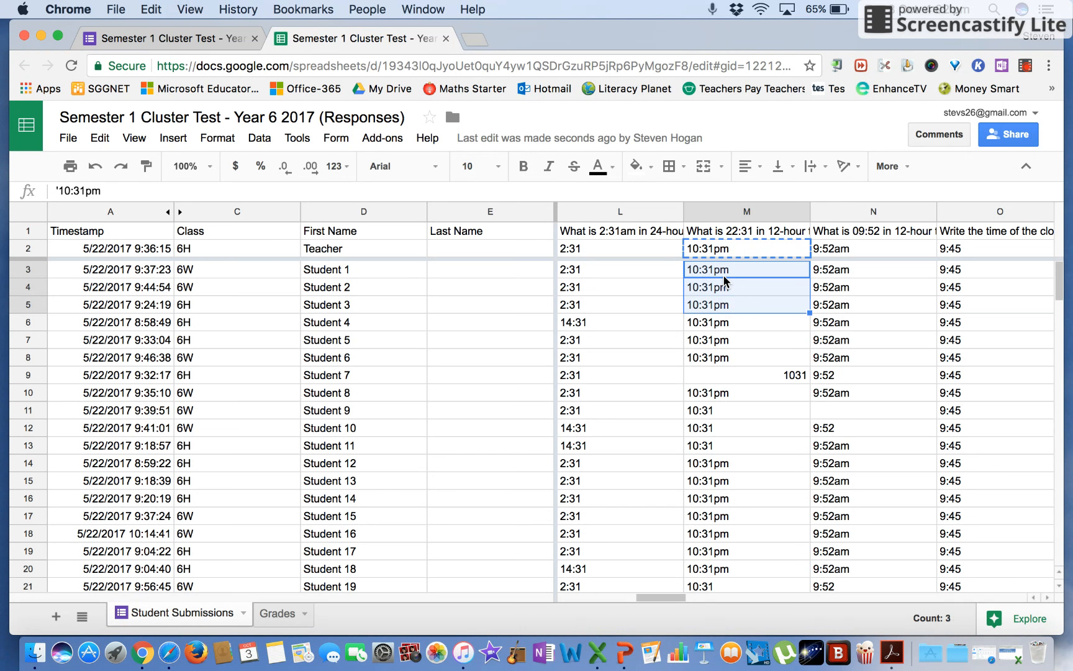
{"action": "type", "text": "10:31pm 10:31pm 10:31pm"}
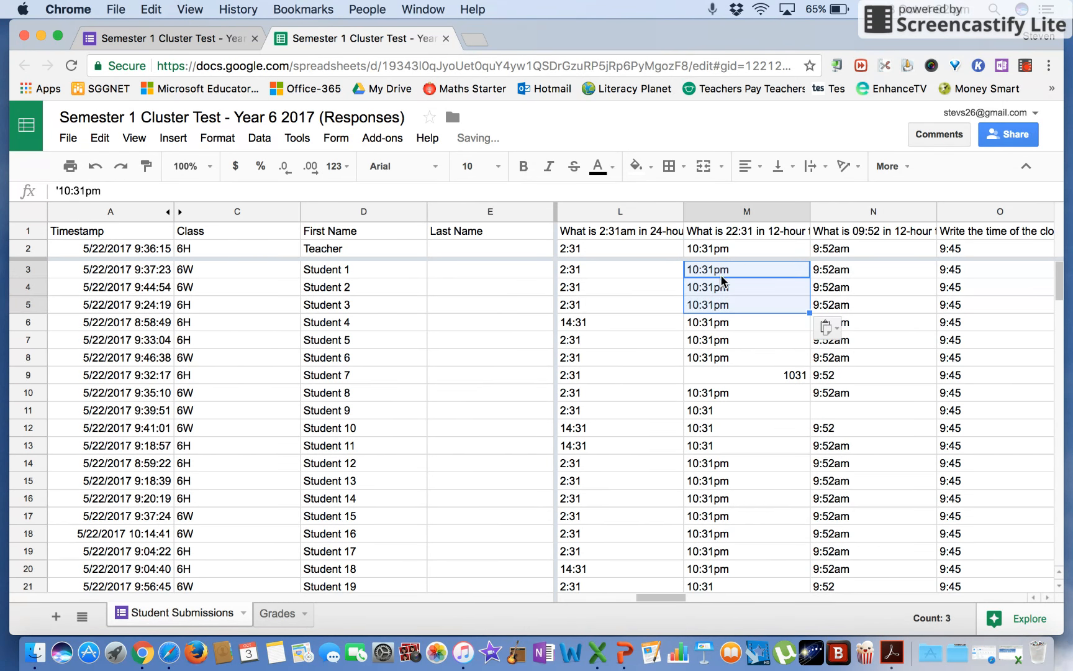
{"action": "left_click", "coordinate": [750, 254]}
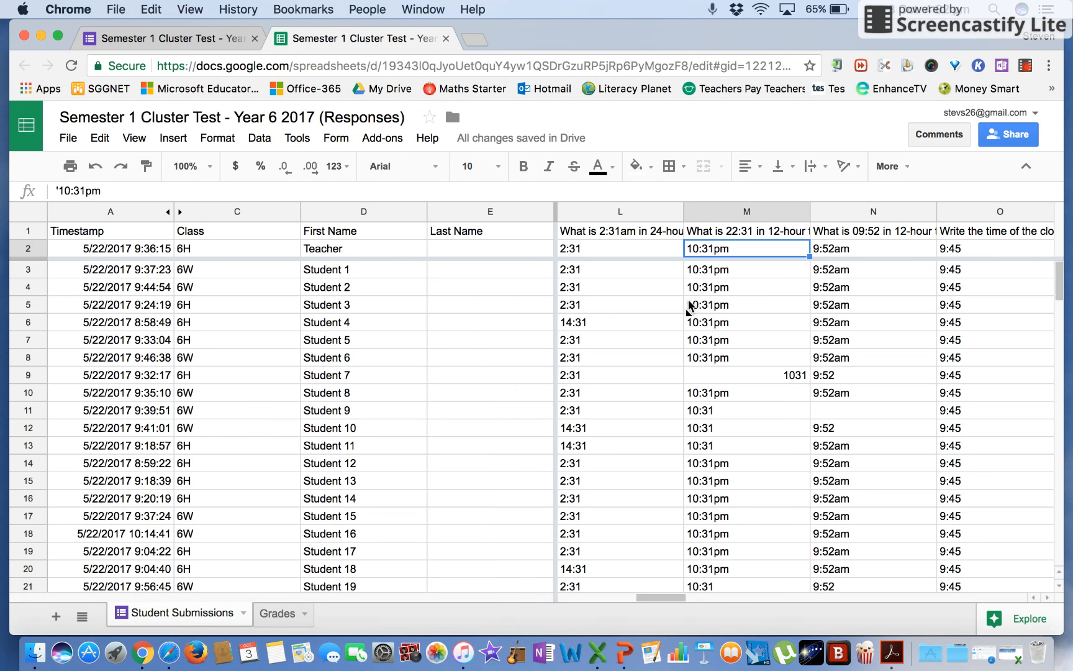
Search the add-on store for flubaroo and close the store after viewing its listing.
{"action": "left_click", "coordinate": [383, 139]}
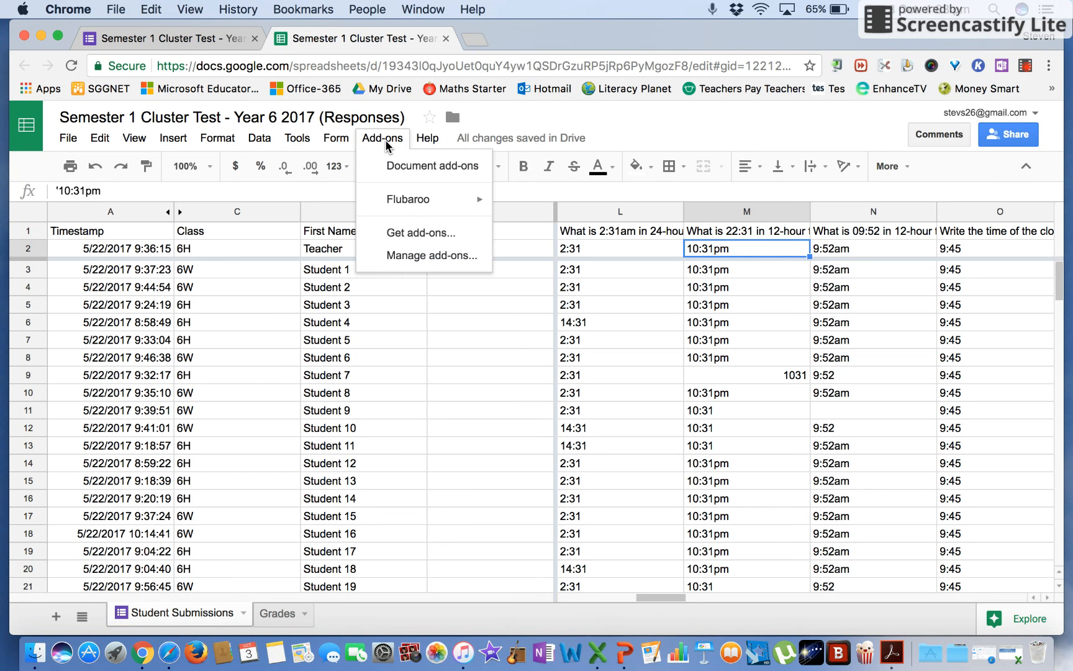
{"action": "mouse_move", "coordinate": [429, 202]}
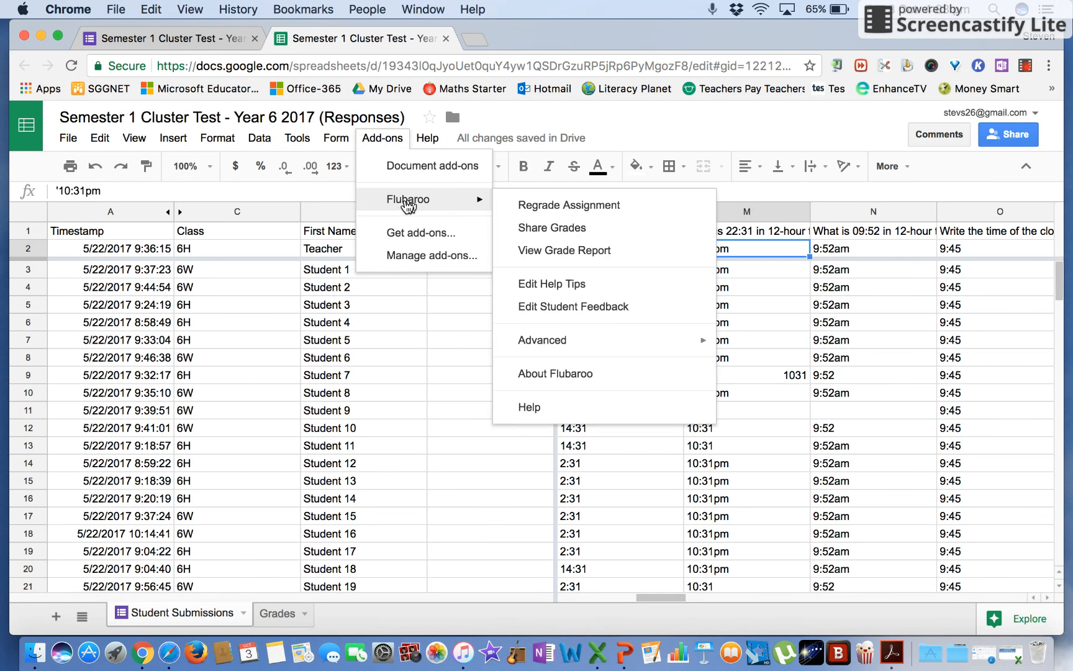
{"action": "left_click", "coordinate": [425, 233]}
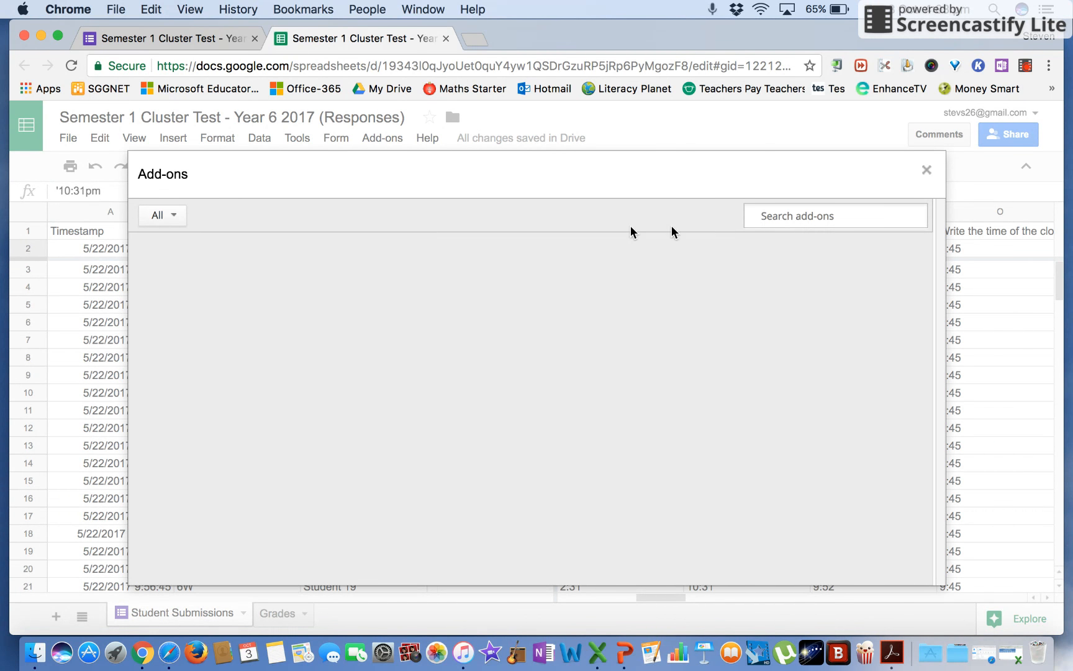
{"action": "type", "text": "flubaroo"}
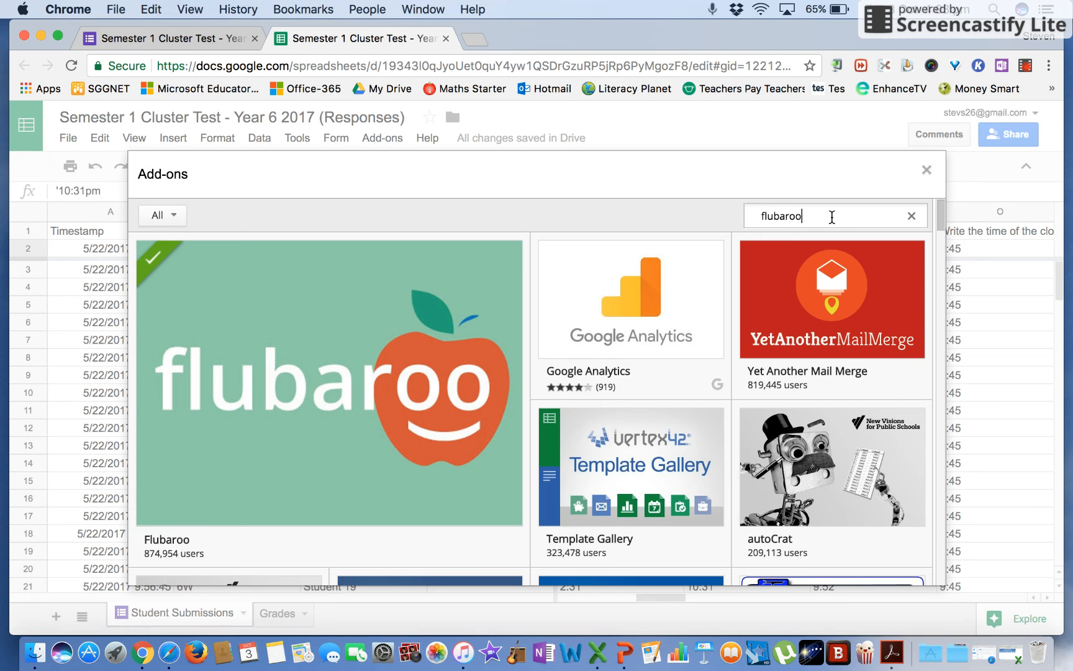
{"action": "key", "text": "Return"}
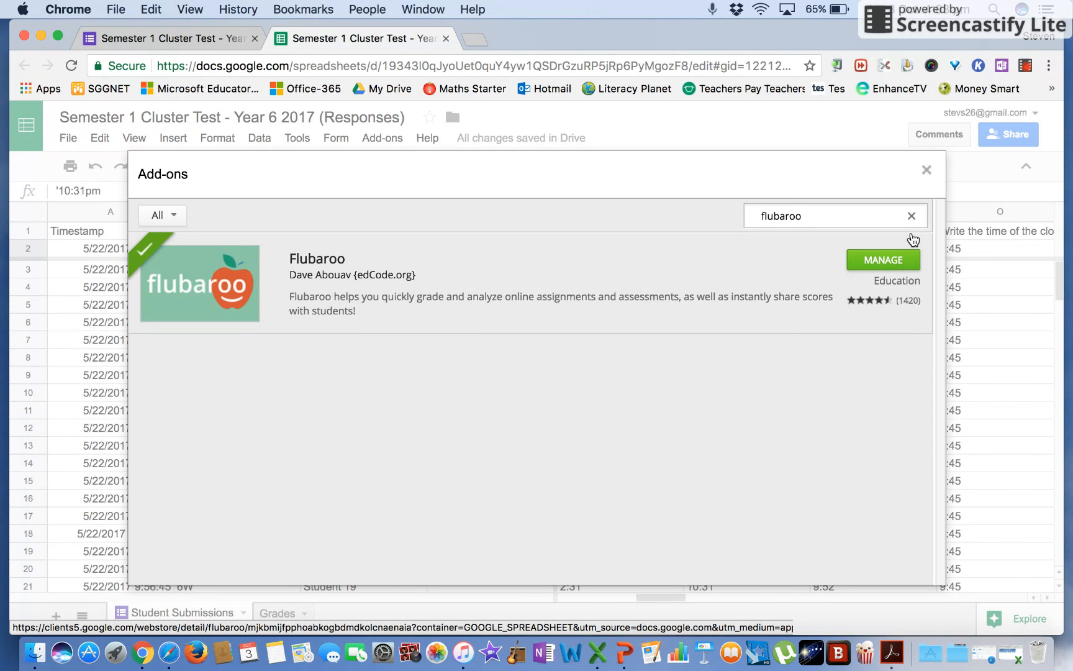
{"action": "left_click", "coordinate": [927, 170]}
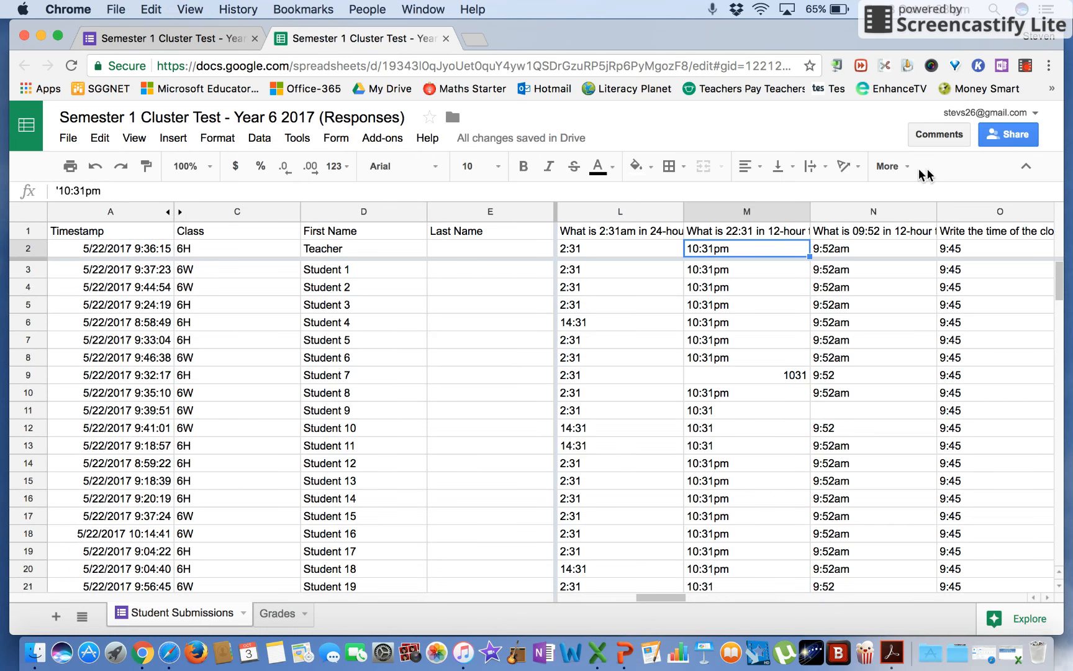
Start regrading the assignment with Flubaroo, agree to update the existing Grades sheet, and accept the suggested grading option for every question.
{"action": "left_click", "coordinate": [383, 138]}
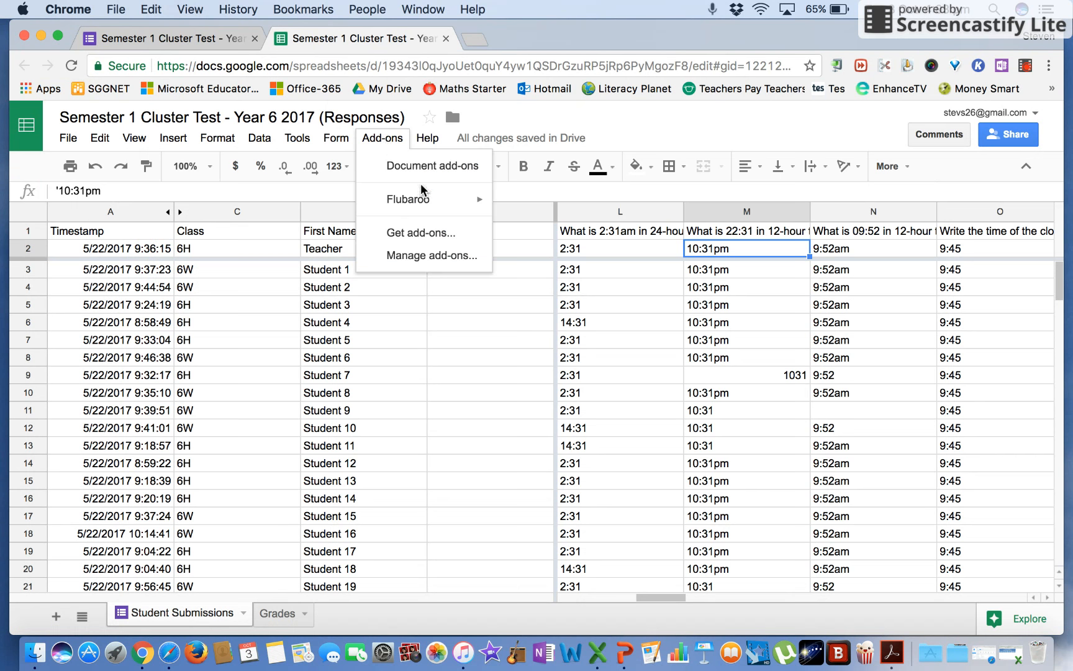
{"action": "mouse_move", "coordinate": [435, 200]}
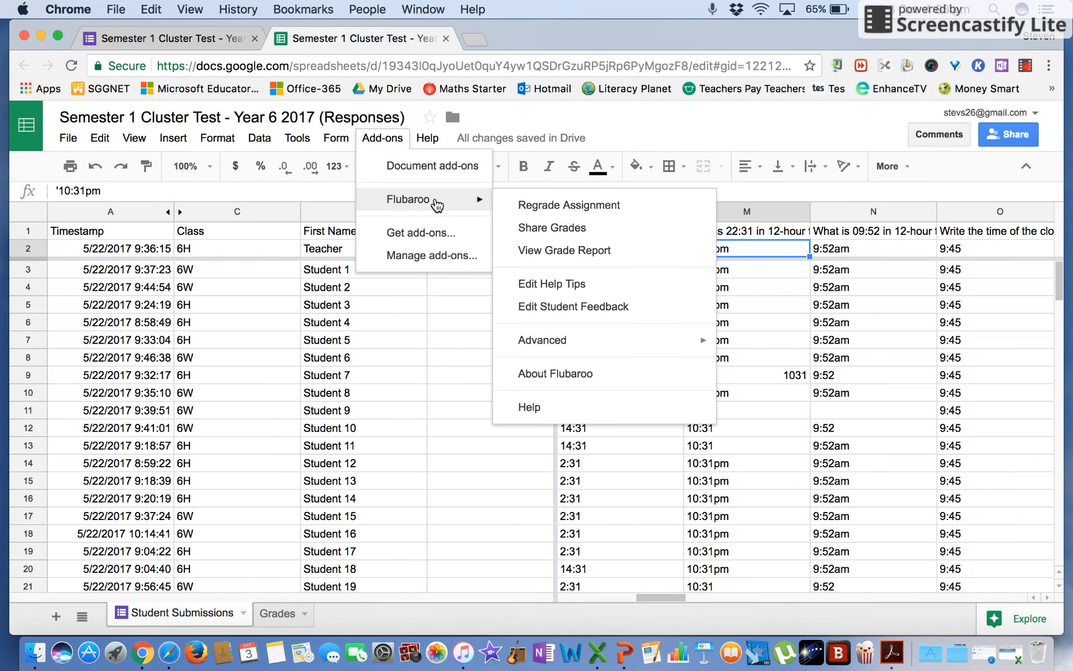
{"action": "left_click", "coordinate": [574, 214]}
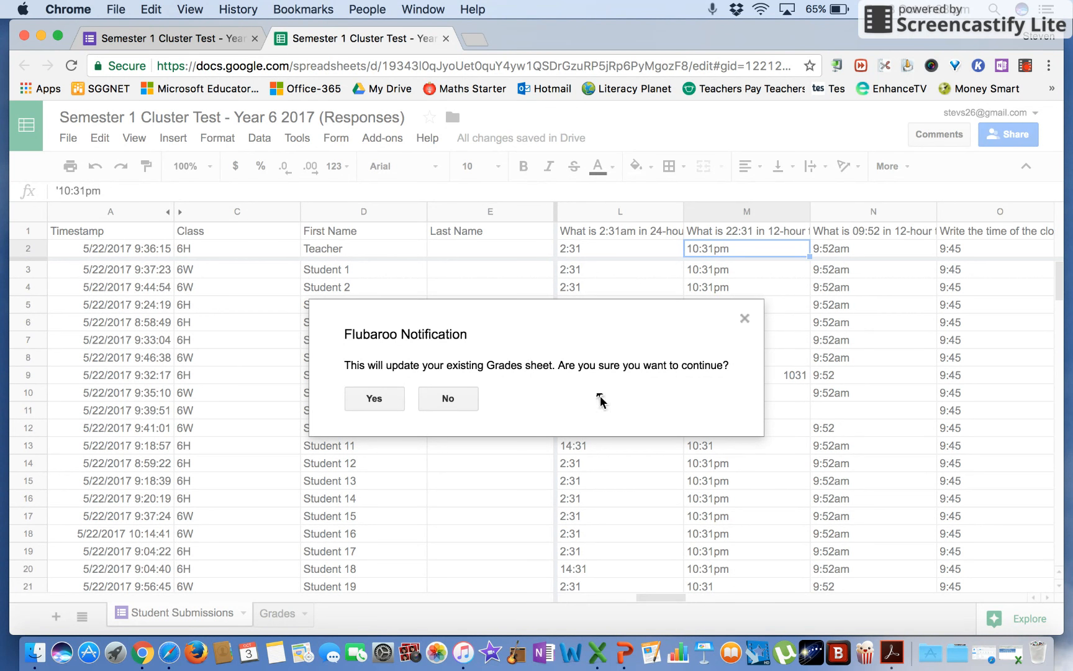
{"action": "left_click", "coordinate": [375, 400]}
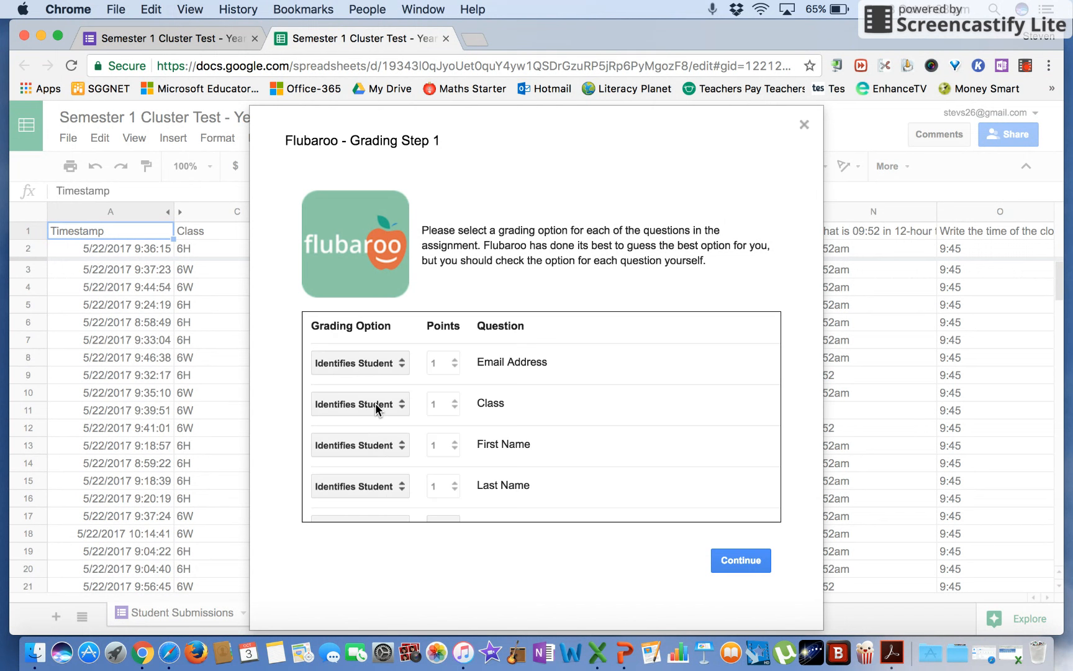
{"action": "scroll", "coordinate": [495, 382], "scroll_direction": "down", "scroll_amount": 5}
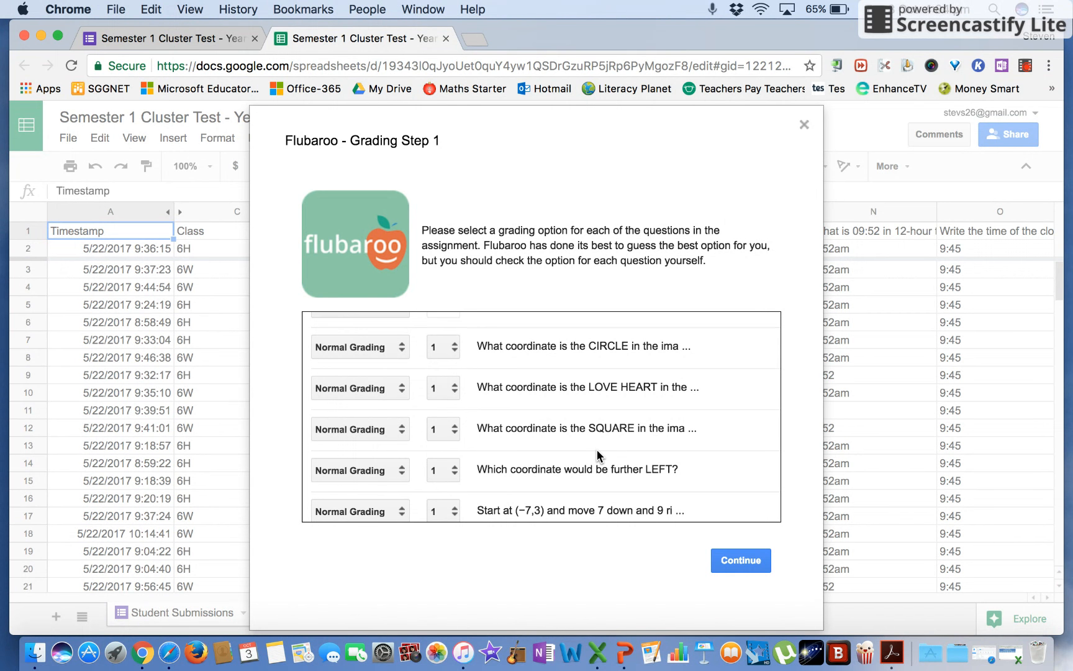
{"action": "left_click", "coordinate": [737, 561]}
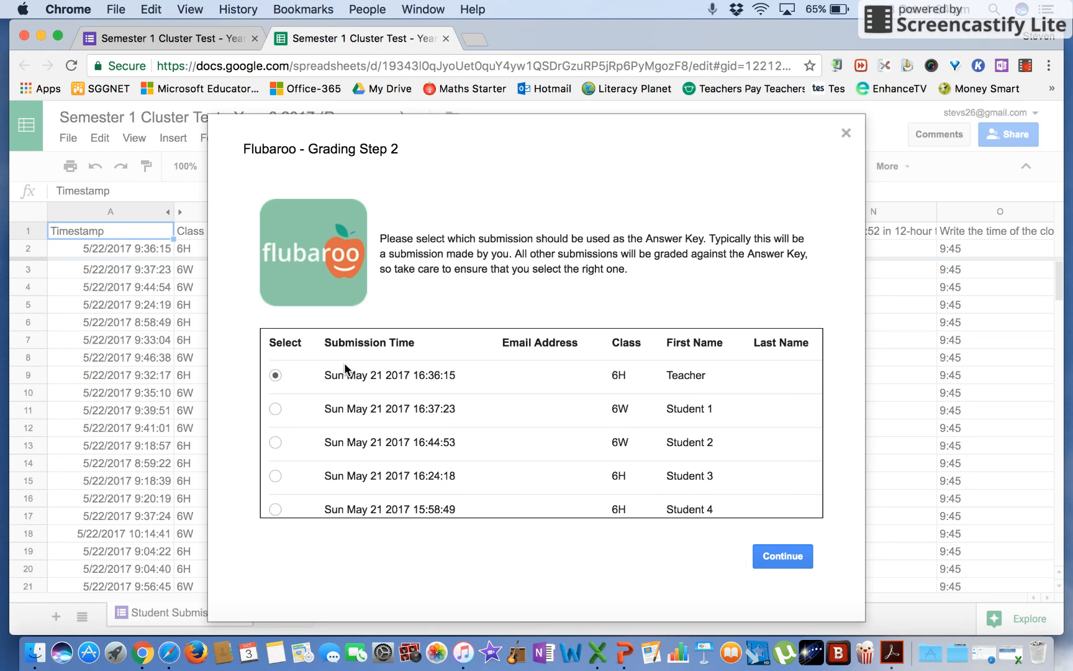
Grade all submissions with the Teacher submission as the answer key and dismiss the completion notice.
{"action": "left_click", "coordinate": [276, 409]}
{"action": "left_click", "coordinate": [792, 557]}
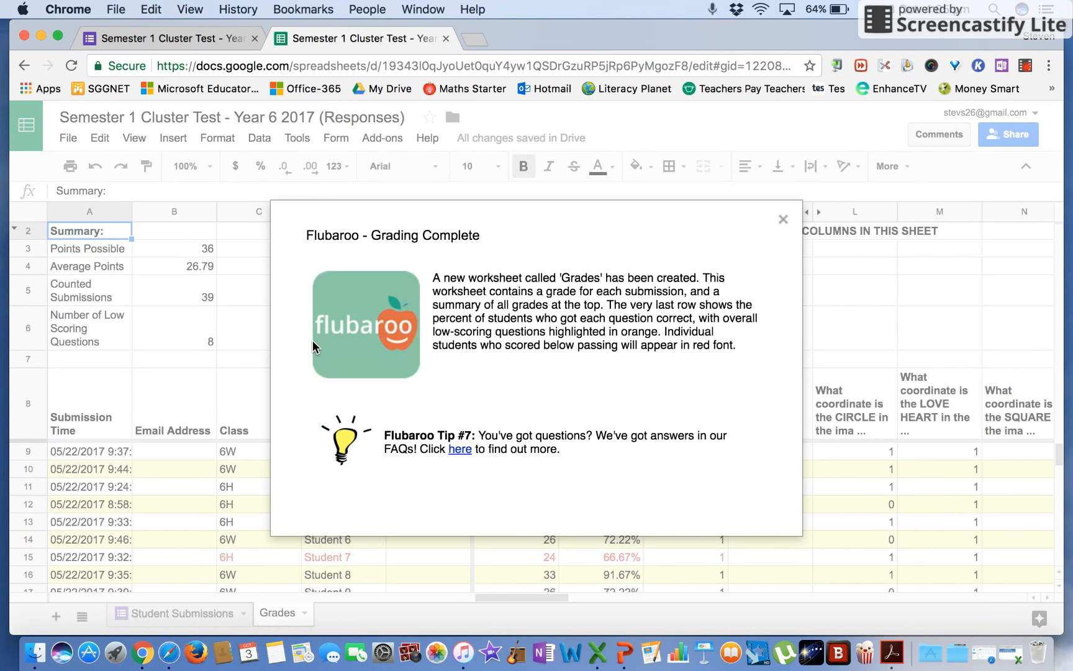
{"action": "left_click", "coordinate": [784, 220]}
Review the Grades sheet's summary of points possible, average points, counted submissions and low-scoring questions.
{"action": "left_click", "coordinate": [189, 254]}
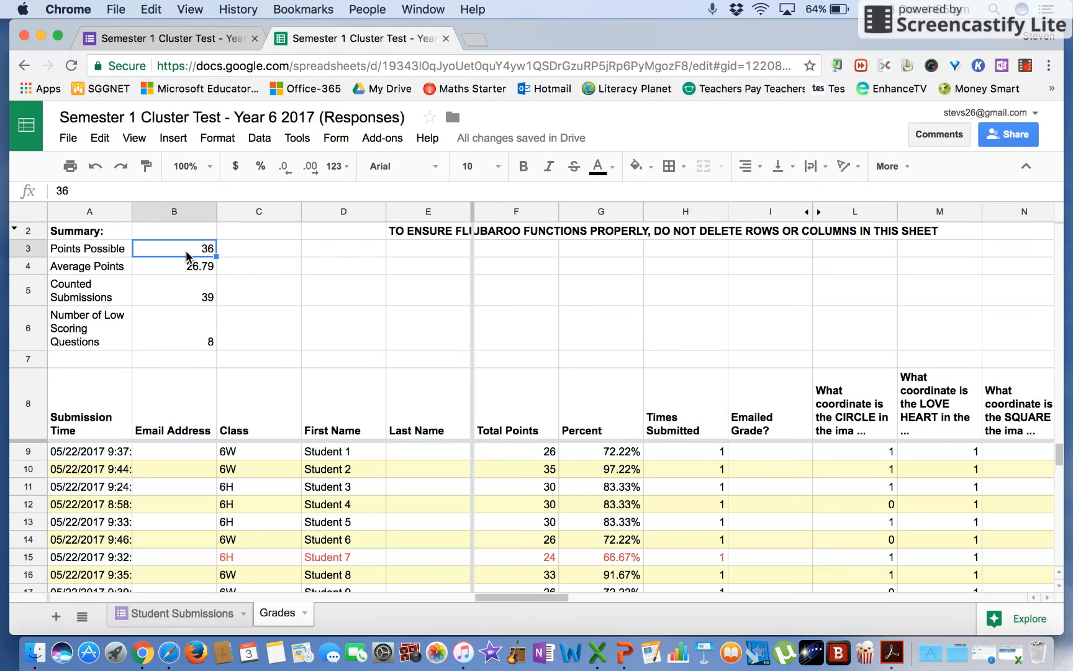
{"action": "key", "text": "Down"}
{"action": "key", "text": "Down"}
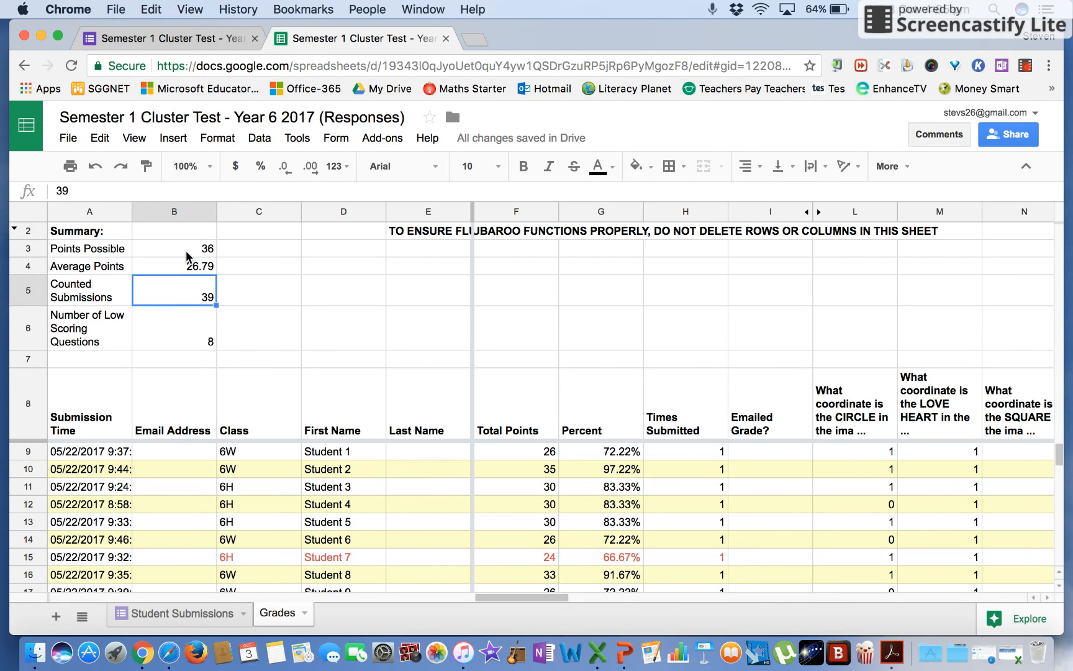
{"action": "key", "text": "Up"}
{"action": "key", "text": "Up"}
{"action": "key", "text": "Down"}
{"action": "key", "text": "Down"}
{"action": "key", "text": "Down"}
{"action": "key", "text": "Down"}
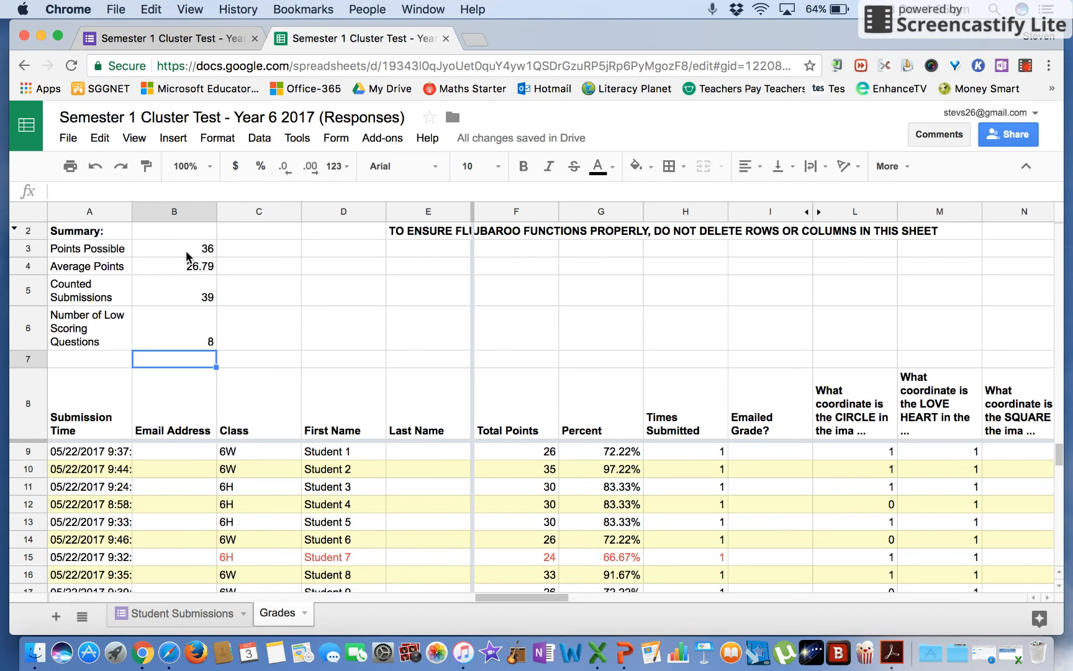
Go down the graded student list to Student 7 and check that student's total points and percent.
{"action": "left_click", "coordinate": [357, 456]}
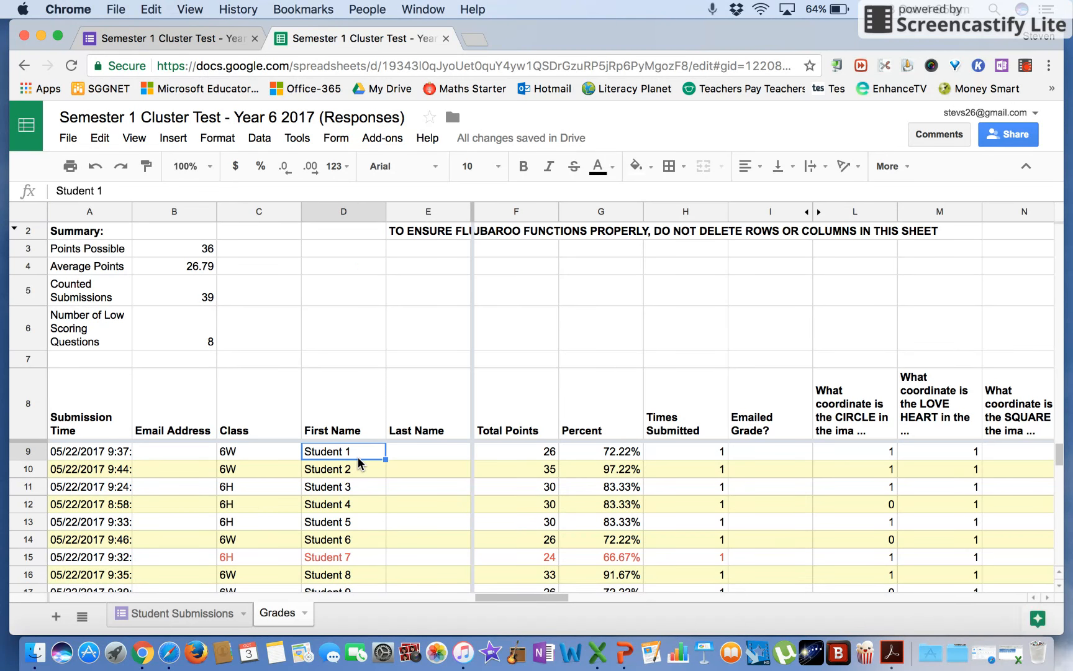
{"action": "key", "text": "Down"}
{"action": "key", "text": "Down"}
{"action": "key", "text": "Down"}
{"action": "key", "text": "Down"}
{"action": "key", "text": "Down"}
{"action": "key", "text": "Down"}
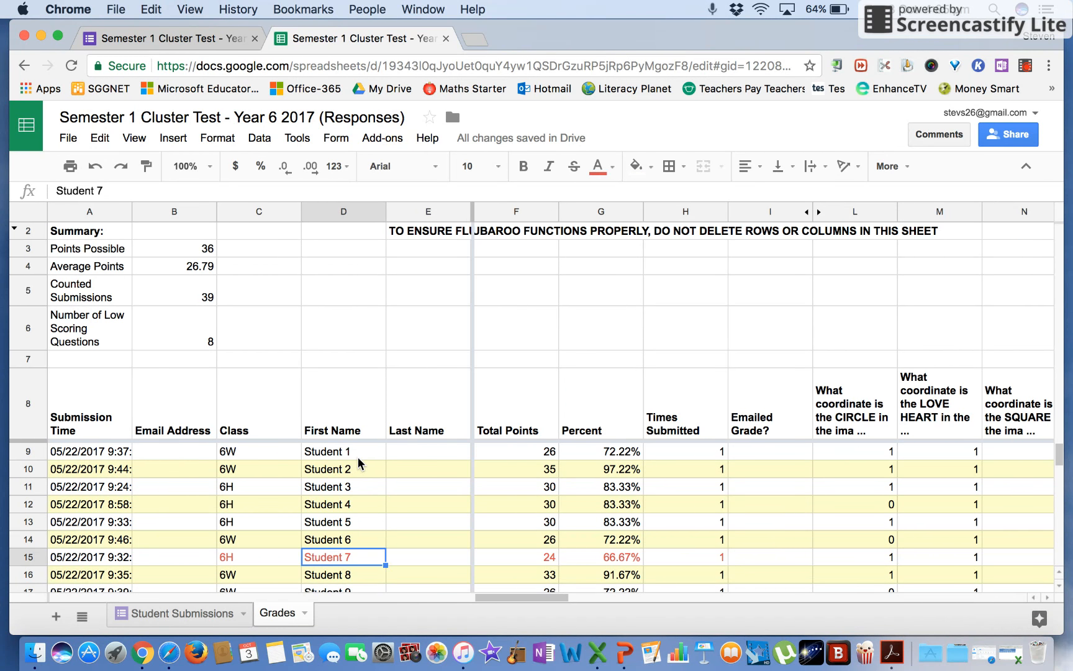
{"action": "key", "text": "Right"}
{"action": "key", "text": "Right"}
{"action": "key", "text": "Right"}
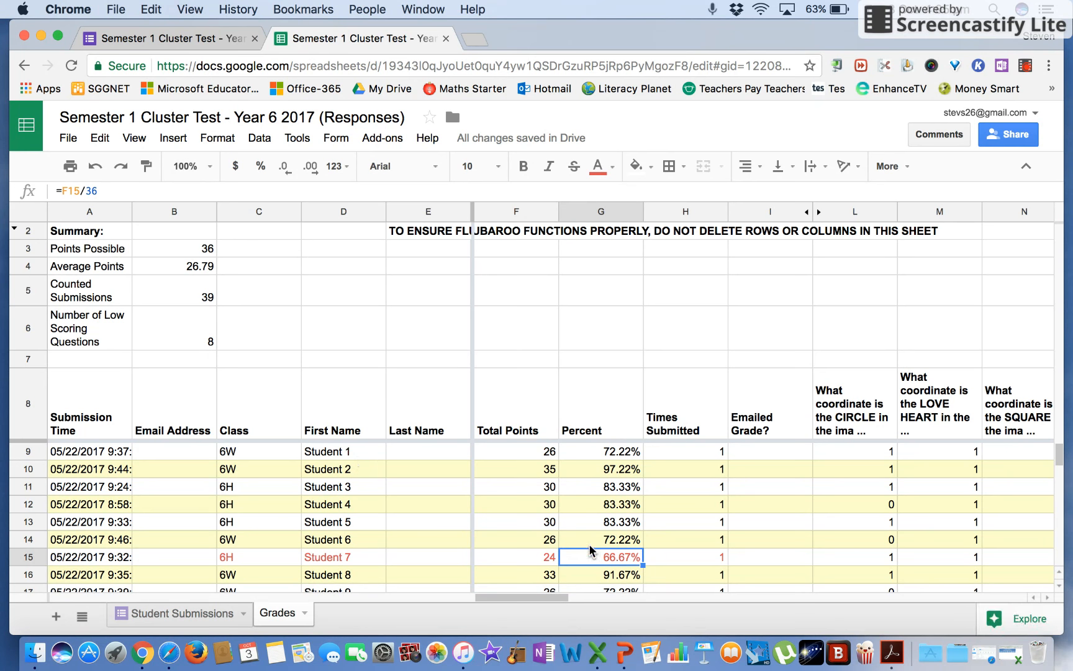
Review the Percent column from Student 8 down to Student 17.
{"action": "key", "text": "Down"}
{"action": "key", "text": "Down"}
{"action": "key", "text": "Down"}
{"action": "key", "text": "Down"}
{"action": "key", "text": "Down"}
{"action": "key", "text": "Down"}
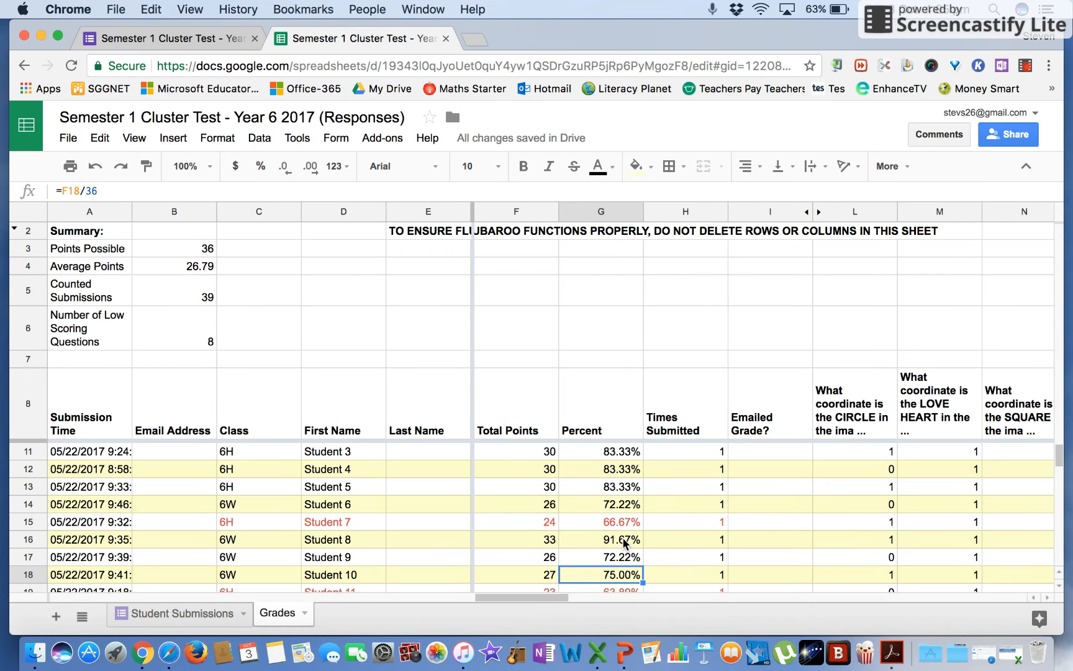
{"action": "key", "text": "Down"}
{"action": "key", "text": "Down"}
{"action": "key", "text": "Down"}
{"action": "key", "text": "Down"}
{"action": "key", "text": "Down"}
{"action": "key", "text": "Down"}
{"action": "key", "text": "Down"}
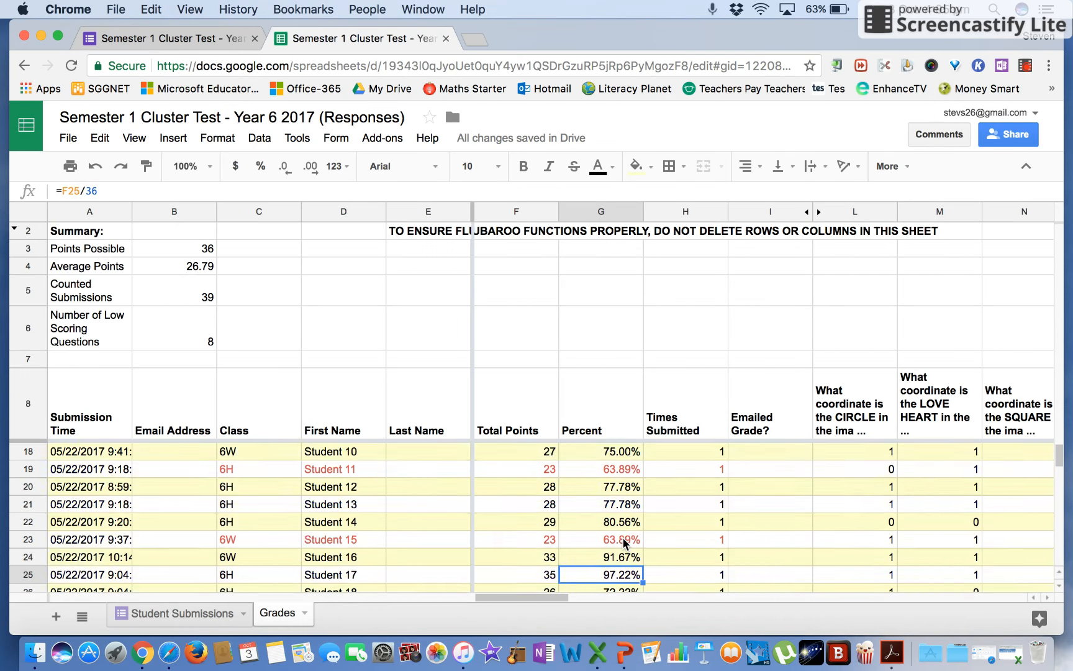
Continue reviewing the Percent column from Student 18 down to Student 24.
{"action": "key", "text": "Down"}
{"action": "key", "text": "Down"}
{"action": "key", "text": "Down"}
{"action": "key", "text": "Down"}
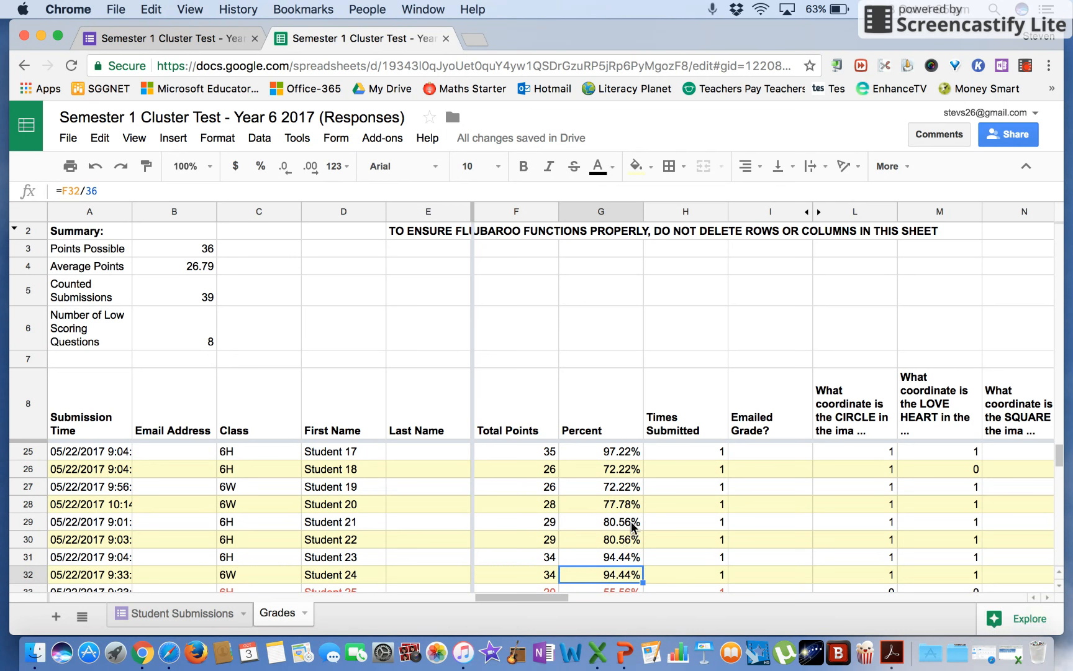
Return to the header row and review the headings from Times Submitted across to "What is 4:32pm in 24-hour time?".
{"action": "scroll", "coordinate": [633, 527], "scroll_direction": "up", "scroll_amount": 5}
{"action": "left_click", "coordinate": [700, 395]}
{"action": "key", "text": "Right"}
{"action": "key", "text": "Right"}
{"action": "key", "text": "Right"}
{"action": "key", "text": "Right"}
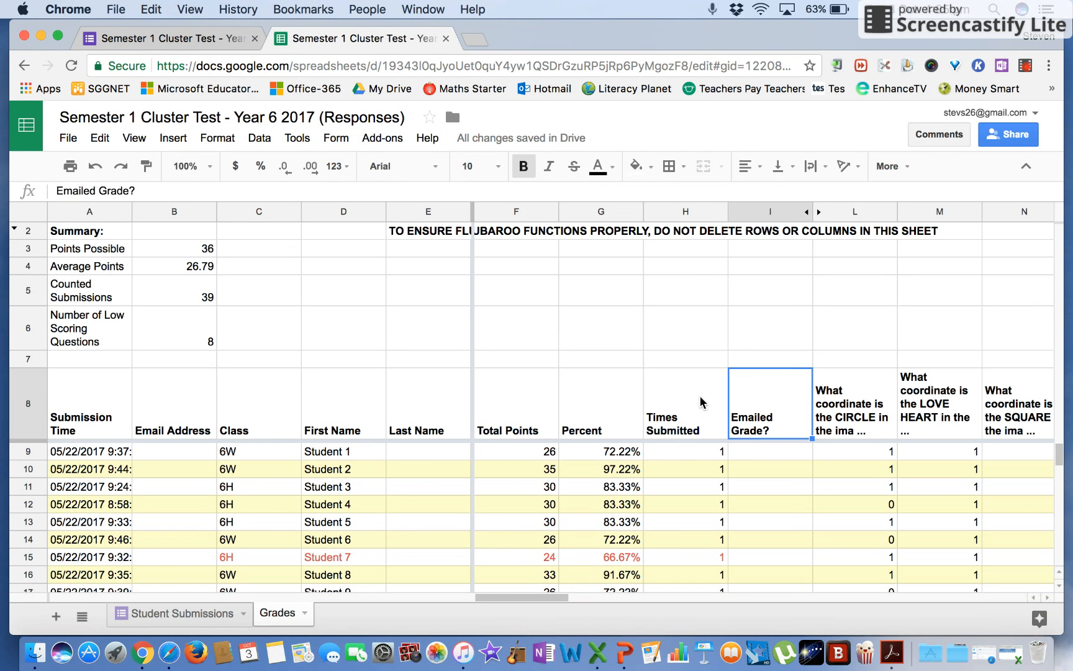
{"action": "key", "text": "Right"}
{"action": "key", "text": "Right"}
{"action": "key", "text": "Right"}
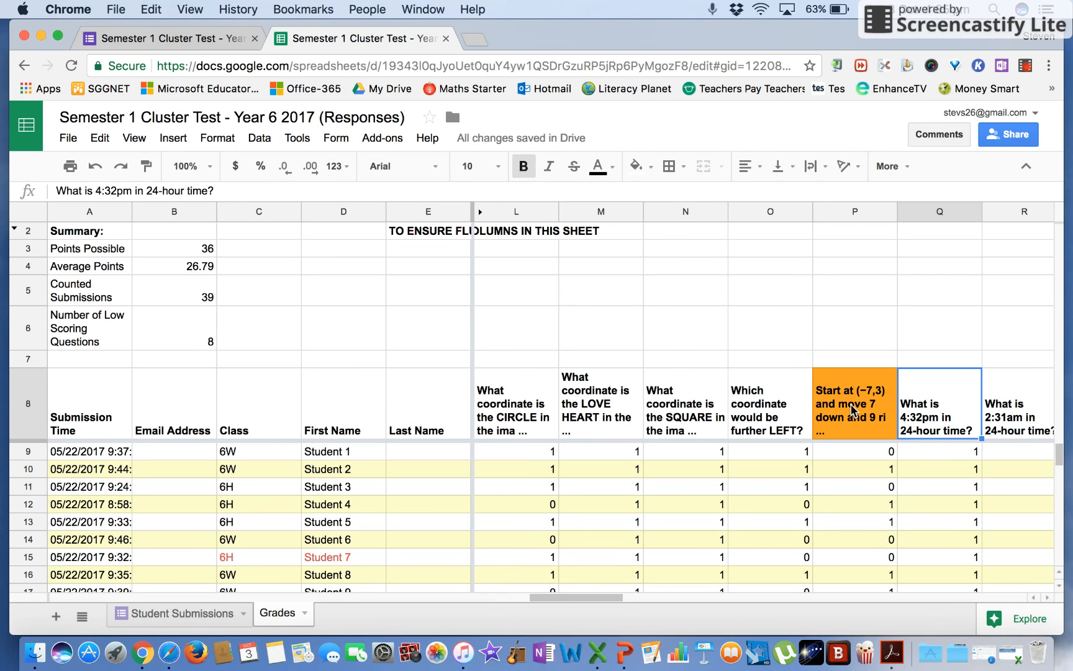
Go down the orange "Start at (−7,3)" question's scores through all students and check its overall percentage in row 49.
{"action": "left_click", "coordinate": [854, 410]}
{"action": "key", "text": "Down"}
{"action": "key", "text": "Down"}
{"action": "key", "text": "Down"}
{"action": "key", "text": "Down"}
{"action": "key", "text": "Down"}
{"action": "key", "text": "Down"}
{"action": "key", "text": "Down"}
{"action": "key", "text": "Down"}
{"action": "key", "text": "Down"}
{"action": "key", "text": "Down"}
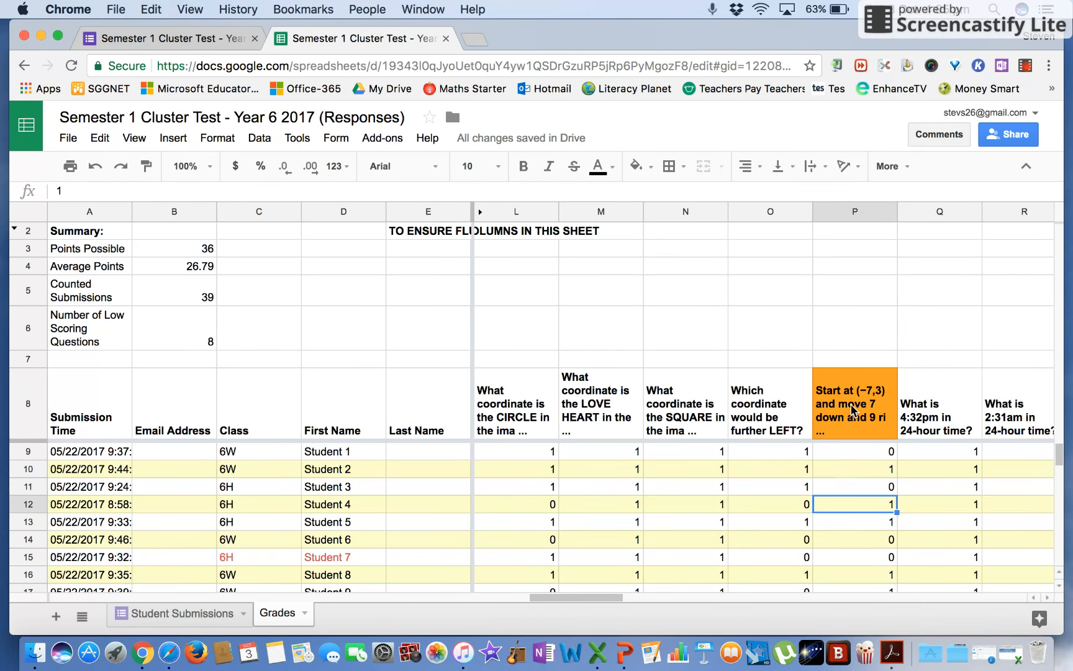
{"action": "key", "text": "Down"}
{"action": "key", "text": "Down"}
{"action": "key", "text": "Down"}
{"action": "key", "text": "Down"}
{"action": "key", "text": "Down"}
{"action": "key", "text": "Down"}
{"action": "key", "text": "Down"}
{"action": "key", "text": "Down"}
{"action": "key", "text": "Down"}
{"action": "key", "text": "Down"}
{"action": "key", "text": "Down"}
{"action": "key", "text": "Down"}
{"action": "key", "text": "Down"}
{"action": "key", "text": "Down"}
{"action": "key", "text": "Down"}
{"action": "key", "text": "Down"}
{"action": "key", "text": "Down"}
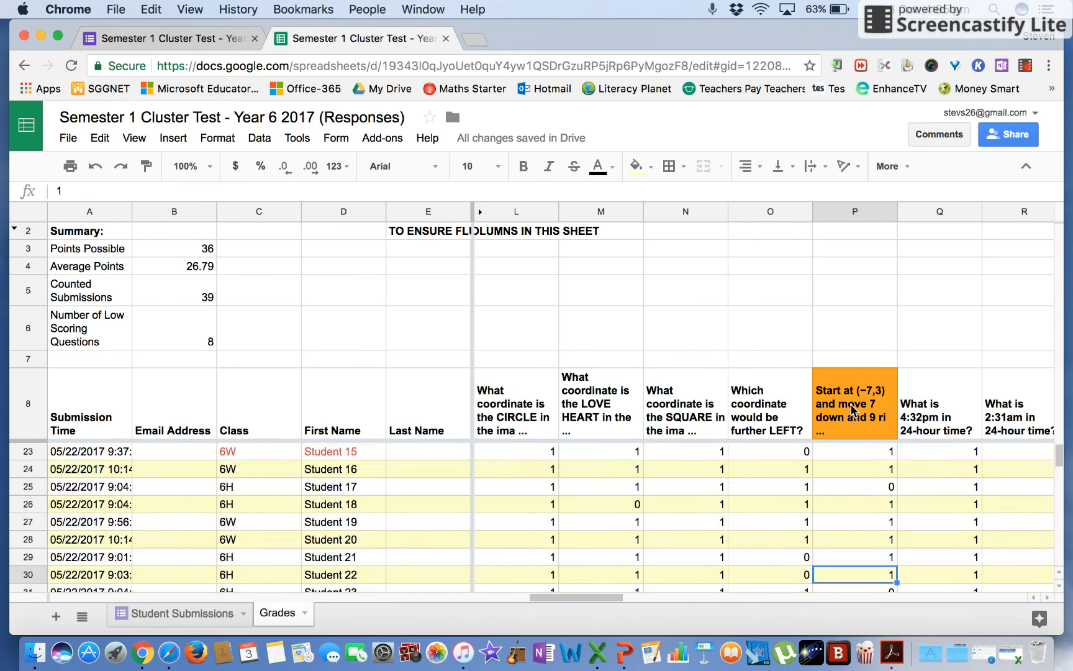
{"action": "key", "text": "Down"}
{"action": "key", "text": "Down"}
{"action": "key", "text": "Down"}
{"action": "key", "text": "Down"}
{"action": "key", "text": "Down"}
{"action": "key", "text": "Down"}
{"action": "key", "text": "Down"}
{"action": "key", "text": "Down"}
{"action": "key", "text": "Down"}
{"action": "key", "text": "Down"}
{"action": "key", "text": "Down"}
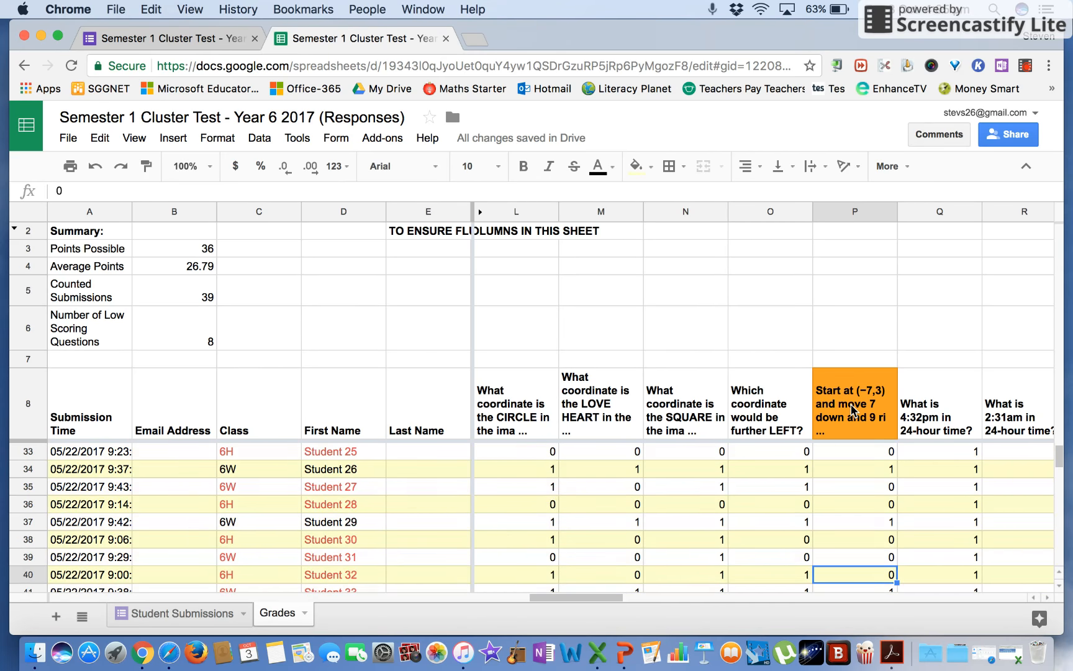
{"action": "key", "text": "Down"}
{"action": "key", "text": "Down"}
{"action": "key", "text": "Down"}
{"action": "key", "text": "Down"}
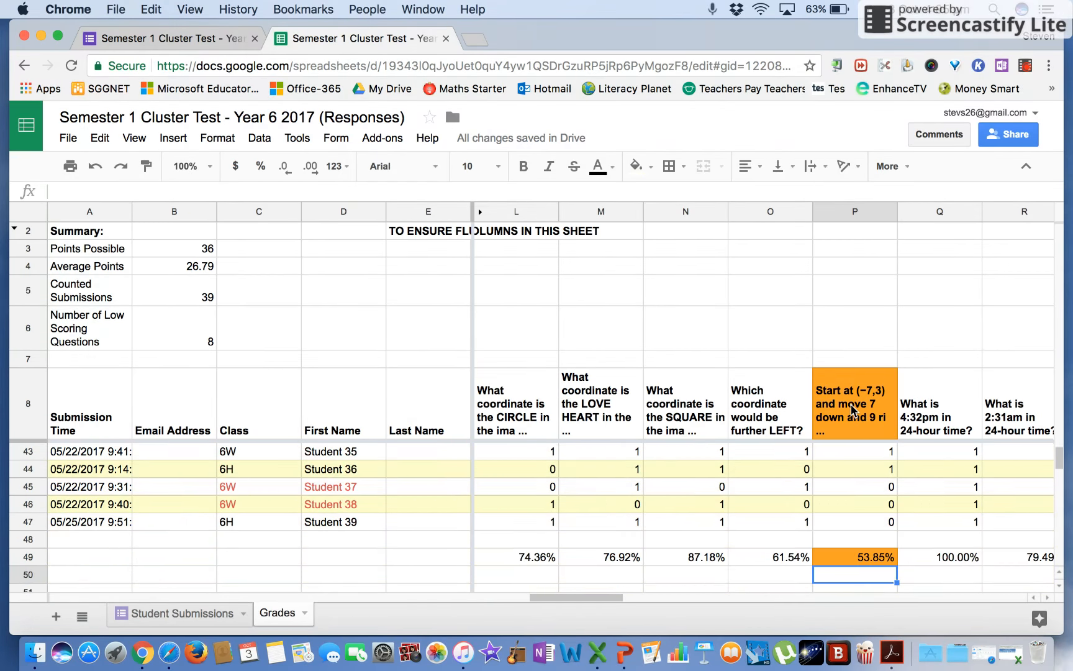
{"action": "left_click", "coordinate": [869, 563]}
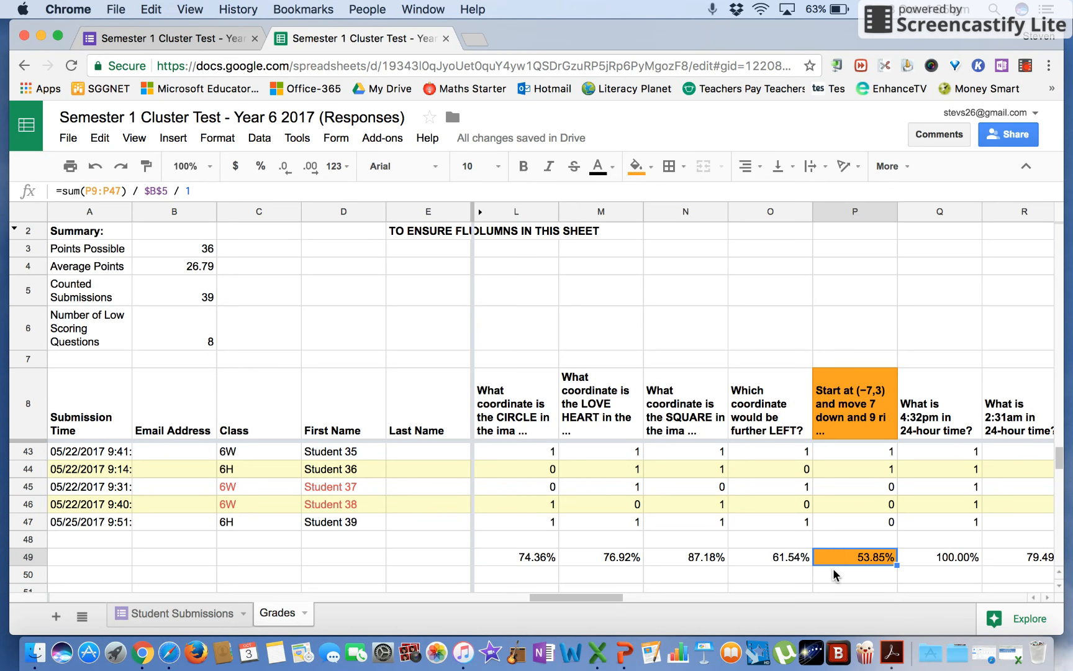
Review the overall question percentages in row 49 from column Q across to column AD, including the orange low-scoring ones.
{"action": "key", "text": "Right"}
{"action": "key", "text": "Right"}
{"action": "key", "text": "Right"}
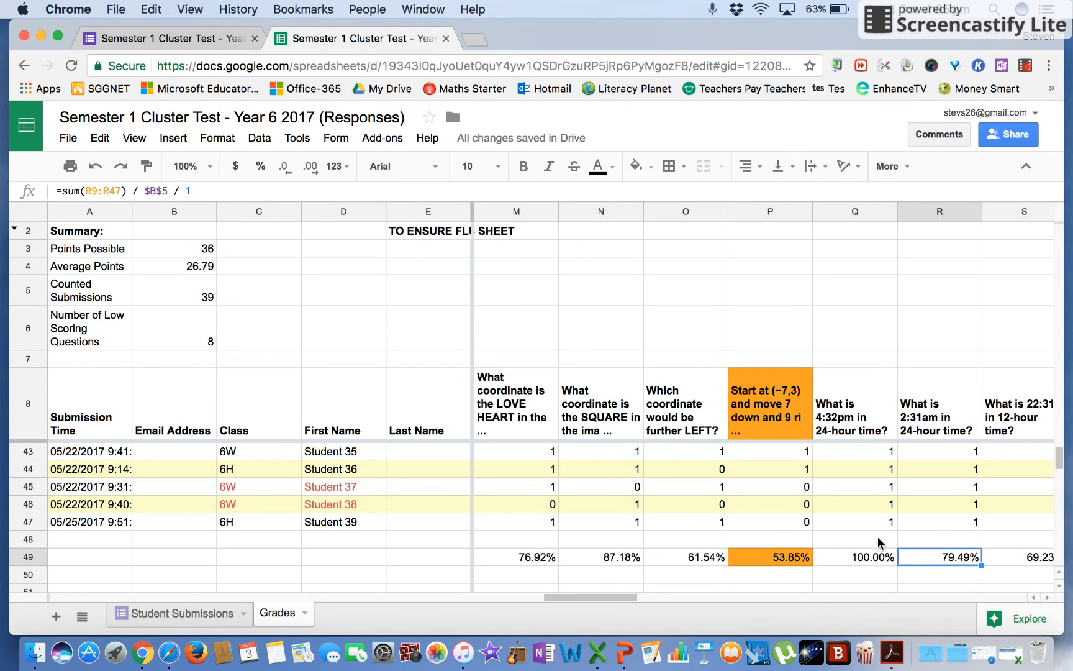
{"action": "key", "text": "Right"}
{"action": "key", "text": "Right"}
{"action": "key", "text": "Right"}
{"action": "key", "text": "Right"}
{"action": "key", "text": "Right"}
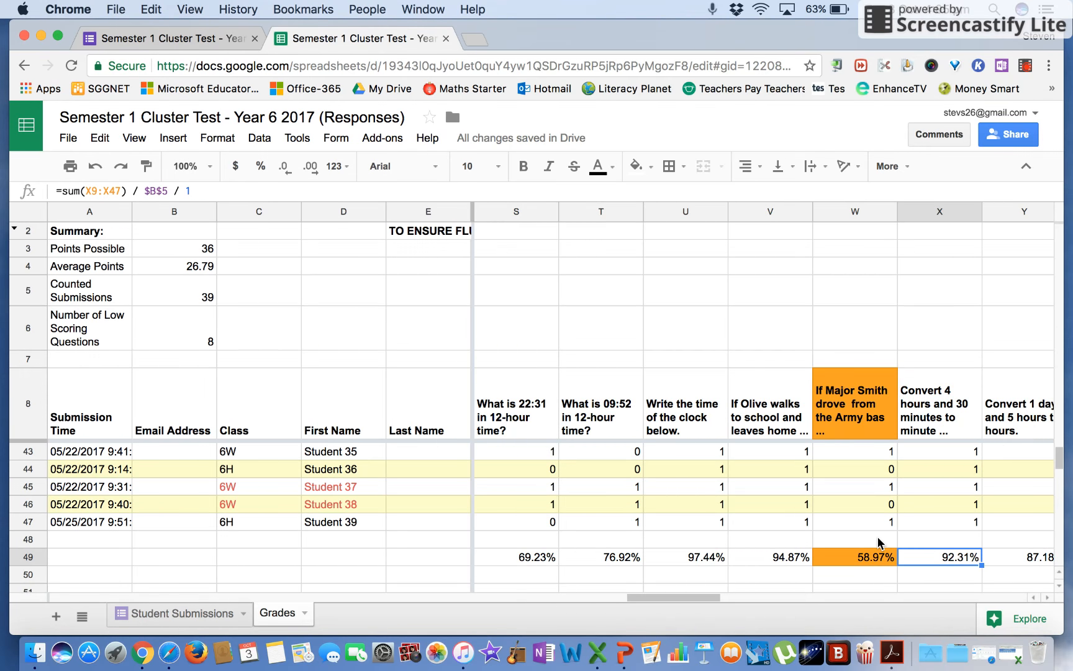
{"action": "key", "text": "Right"}
{"action": "key", "text": "Right"}
{"action": "key", "text": "Right"}
{"action": "key", "text": "Right"}
{"action": "key", "text": "Right"}
{"action": "key", "text": "Right"}
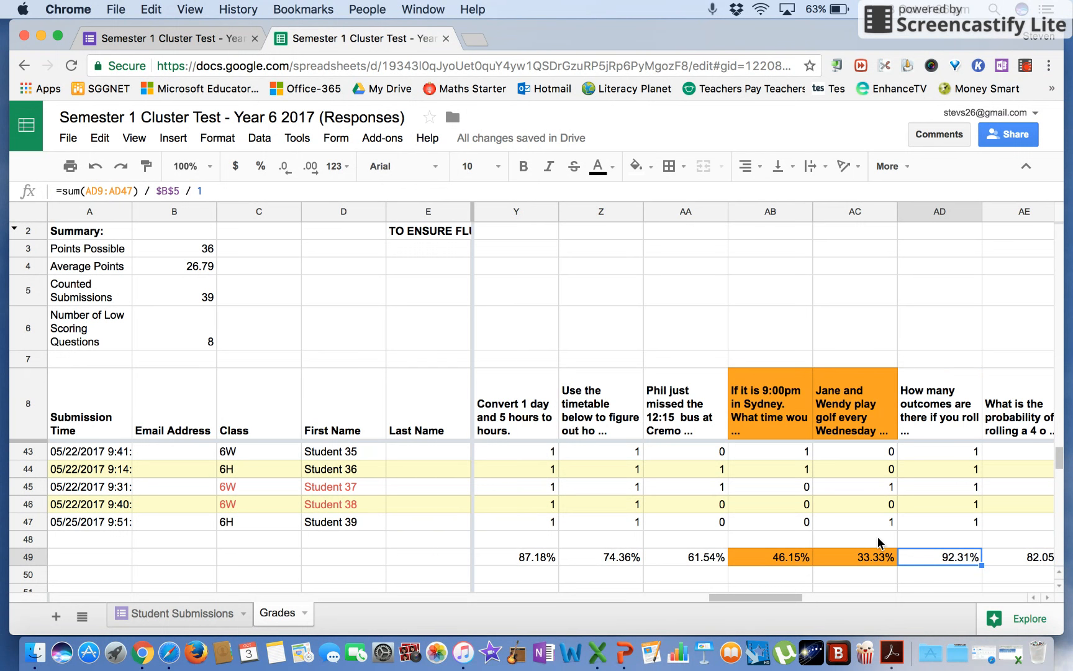
Continue along row 49 from column AE to the orange "What is the perimeter of this shape?" percentage in column AQ.
{"action": "key", "text": "Right"}
{"action": "key", "text": "Right"}
{"action": "key", "text": "Right"}
{"action": "key", "text": "Right"}
{"action": "key", "text": "Right"}
{"action": "key", "text": "Right"}
{"action": "key", "text": "Right"}
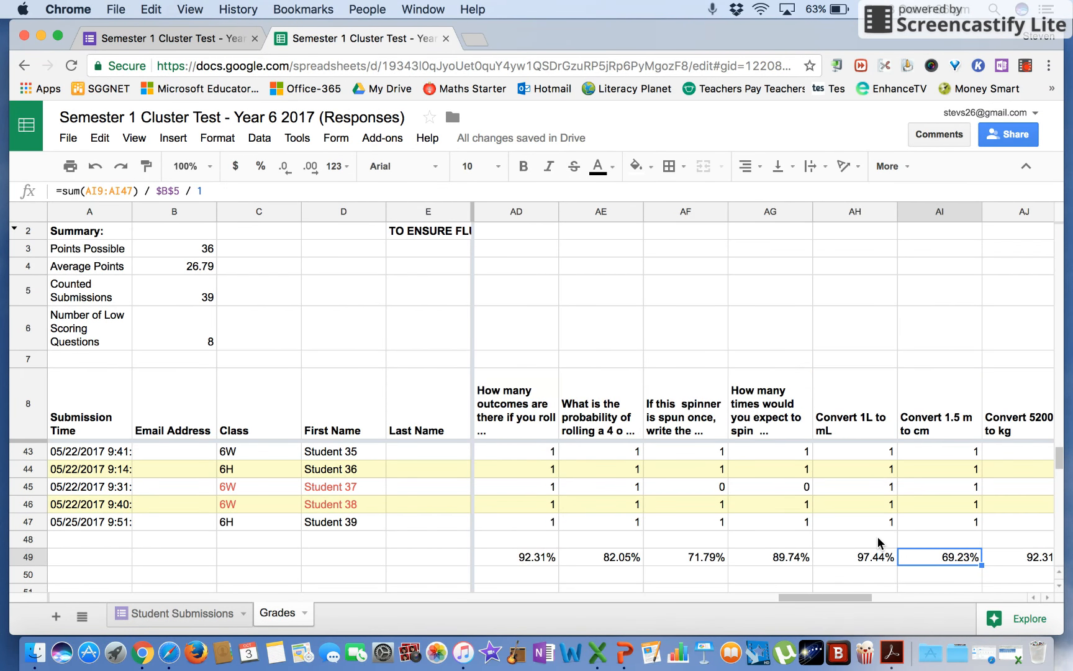
{"action": "key", "text": "Right"}
{"action": "key", "text": "Right"}
{"action": "key", "text": "Right"}
{"action": "key", "text": "Right"}
{"action": "key", "text": "Right"}
{"action": "key", "text": "Right"}
{"action": "key", "text": "Right"}
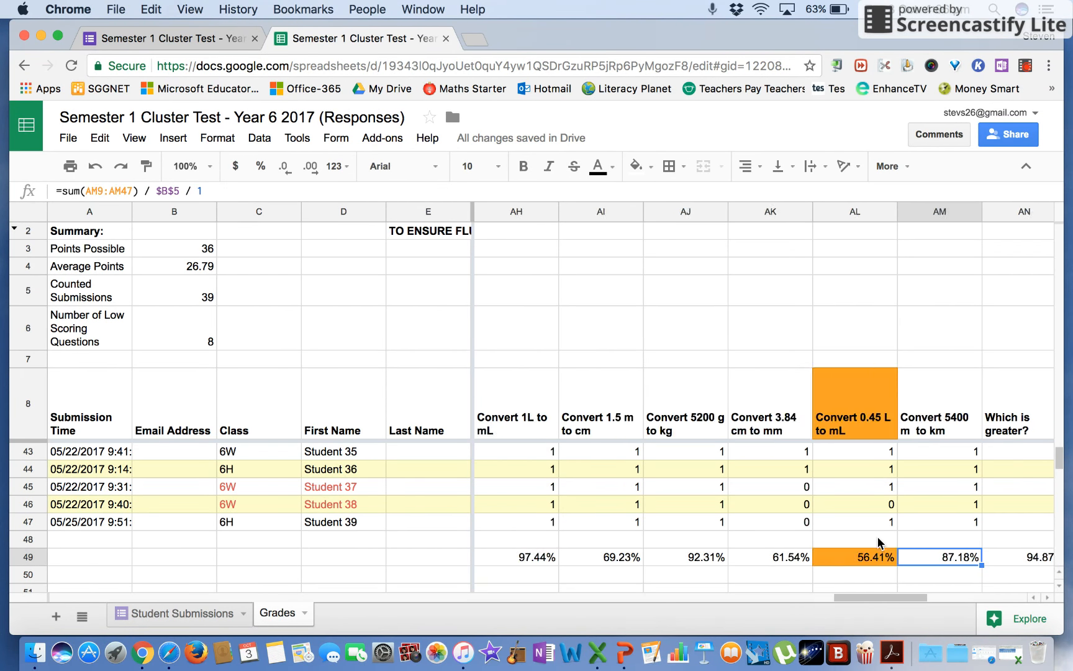
{"action": "key", "text": "Left"}
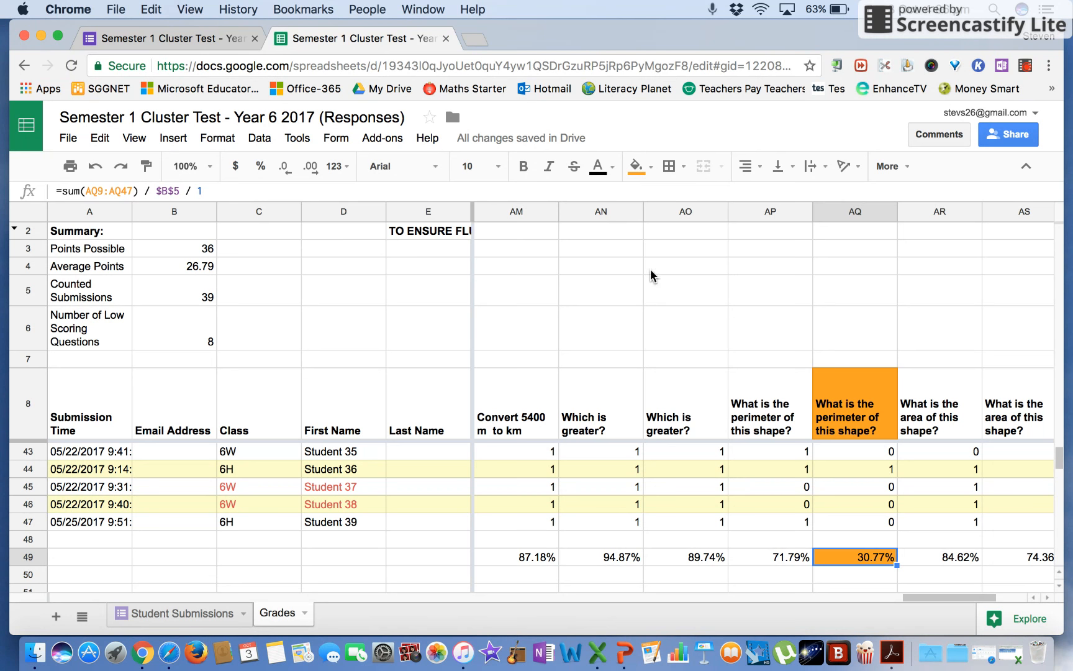
Go back up the orange perimeter question's scores to the start of the student list and select Student 1's score in AN9.
{"action": "key", "text": "Up"}
{"action": "key", "text": "Up"}
{"action": "key", "text": "Up"}
{"action": "key", "text": "Up"}
{"action": "key", "text": "Up"}
{"action": "key", "text": "Up"}
{"action": "key", "text": "Up"}
{"action": "key", "text": "Up"}
{"action": "key", "text": "Up"}
{"action": "key", "text": "Up"}
{"action": "key", "text": "Up"}
{"action": "key", "text": "Up"}
{"action": "key", "text": "Up"}
{"action": "key", "text": "Up"}
{"action": "key", "text": "Up"}
{"action": "key", "text": "Up"}
{"action": "key", "text": "Up"}
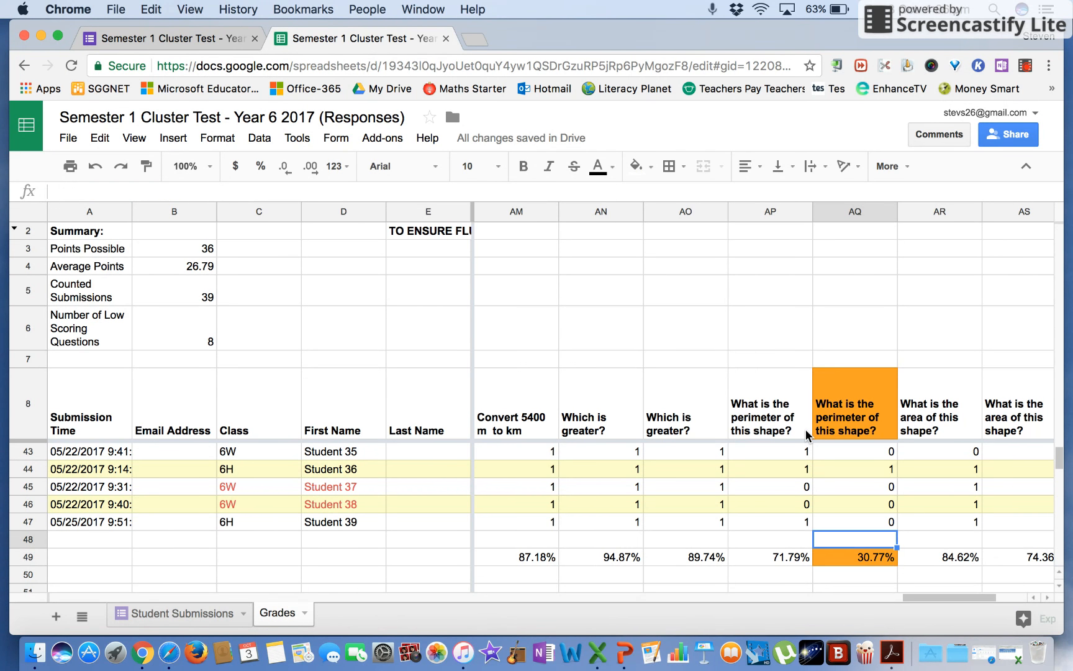
{"action": "key", "text": "Up"}
{"action": "key", "text": "Up"}
{"action": "key", "text": "Up"}
{"action": "key", "text": "Up"}
{"action": "key", "text": "Up"}
{"action": "key", "text": "Up"}
{"action": "key", "text": "Up"}
{"action": "key", "text": "Up"}
{"action": "key", "text": "Up"}
{"action": "key", "text": "Up"}
{"action": "key", "text": "Up"}
{"action": "key", "text": "Up"}
{"action": "key", "text": "Up"}
{"action": "key", "text": "Up"}
{"action": "key", "text": "Up"}
{"action": "key", "text": "Up"}
{"action": "key", "text": "Up"}
{"action": "key", "text": "Up"}
{"action": "key", "text": "Up"}
{"action": "key", "text": "Up"}
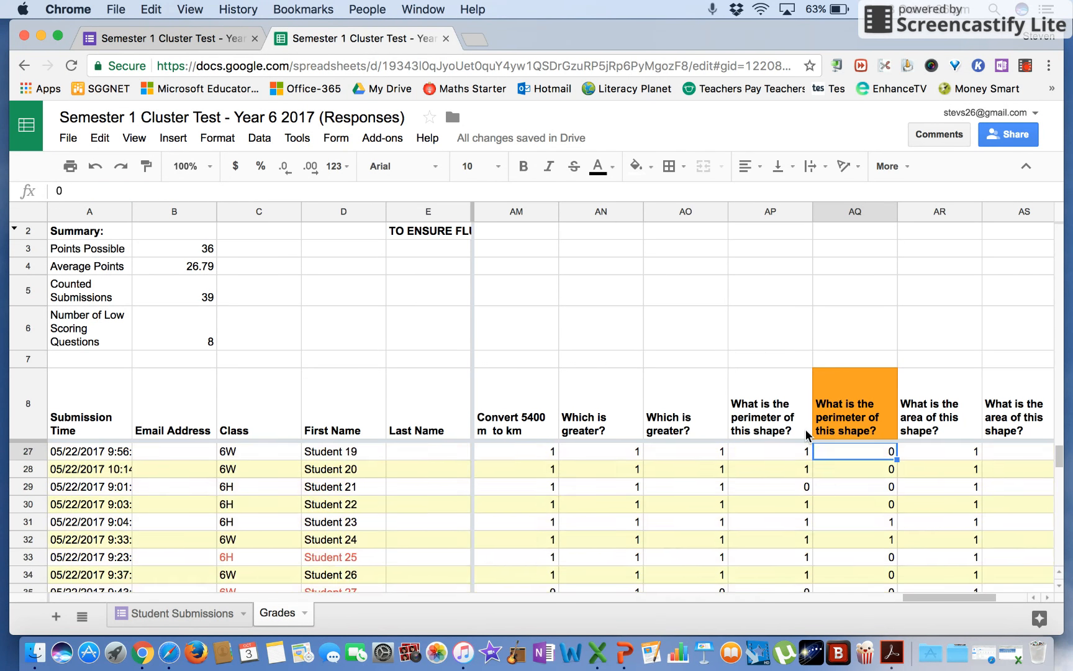
{"action": "key", "text": "Up"}
{"action": "key", "text": "Up"}
{"action": "key", "text": "Up"}
{"action": "key", "text": "Up"}
{"action": "key", "text": "Up"}
{"action": "key", "text": "Up"}
{"action": "key", "text": "Up"}
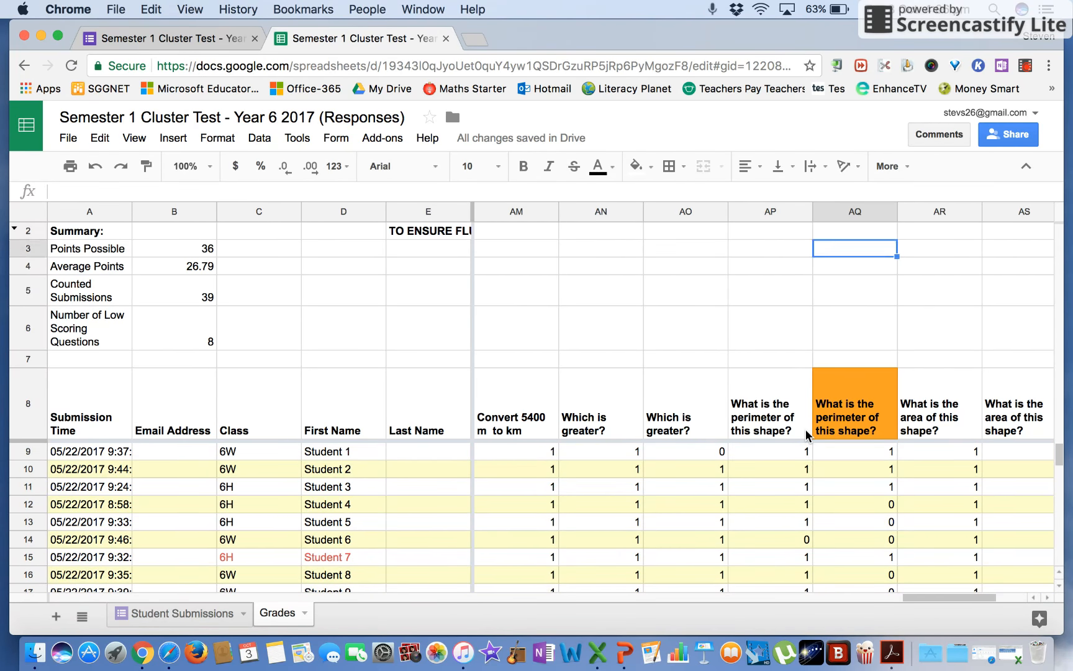
{"action": "left_click", "coordinate": [630, 456]}
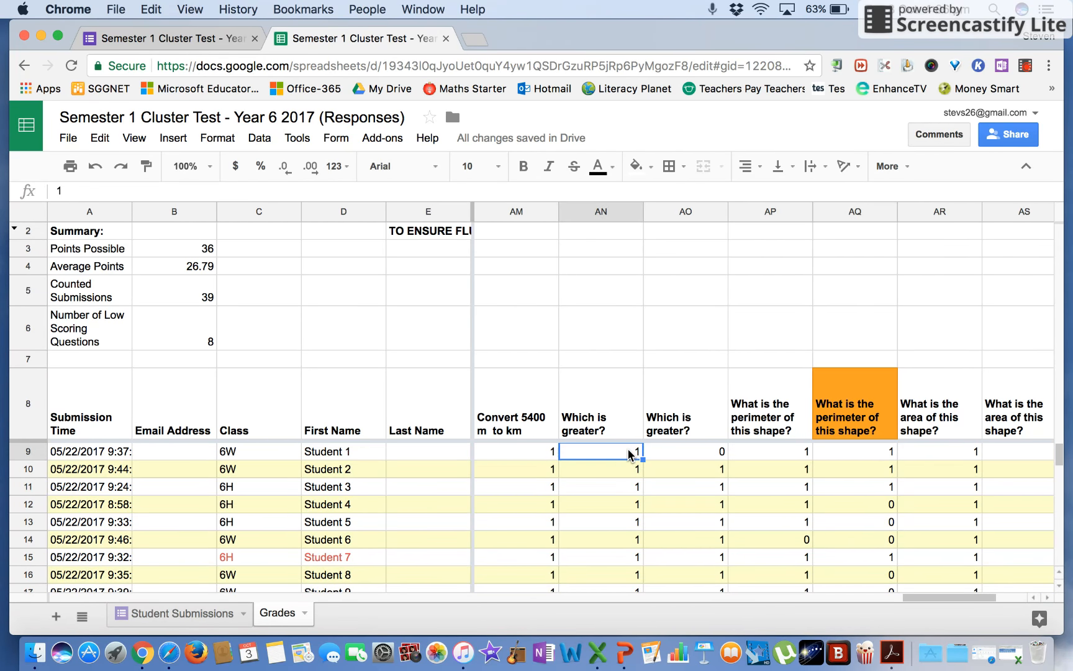
Go back along Student 1's row to the start of the sheet and review the scores for the first four coordinate questions, L9 to O9.
{"action": "key", "text": "Left"}
{"action": "key", "text": "Left"}
{"action": "key", "text": "Left"}
{"action": "key", "text": "Left"}
{"action": "key", "text": "Left"}
{"action": "key", "text": "Left"}
{"action": "key", "text": "Left"}
{"action": "key", "text": "Left"}
{"action": "key", "text": "Left"}
{"action": "key", "text": "Left"}
{"action": "key", "text": "Left"}
{"action": "key", "text": "Left"}
{"action": "key", "text": "Left"}
{"action": "key", "text": "Left"}
{"action": "key", "text": "Left"}
{"action": "key", "text": "Left"}
{"action": "key", "text": "Left"}
{"action": "key", "text": "Left"}
{"action": "key", "text": "Left"}
{"action": "key", "text": "Left"}
{"action": "key", "text": "Left"}
{"action": "key", "text": "Left"}
{"action": "key", "text": "Left"}
{"action": "key", "text": "Left"}
{"action": "key", "text": "Left"}
{"action": "key", "text": "Left"}
{"action": "key", "text": "Left"}
{"action": "key", "text": "Left"}
{"action": "key", "text": "Left"}
{"action": "key", "text": "Left"}
{"action": "key", "text": "Left"}
{"action": "key", "text": "Left"}
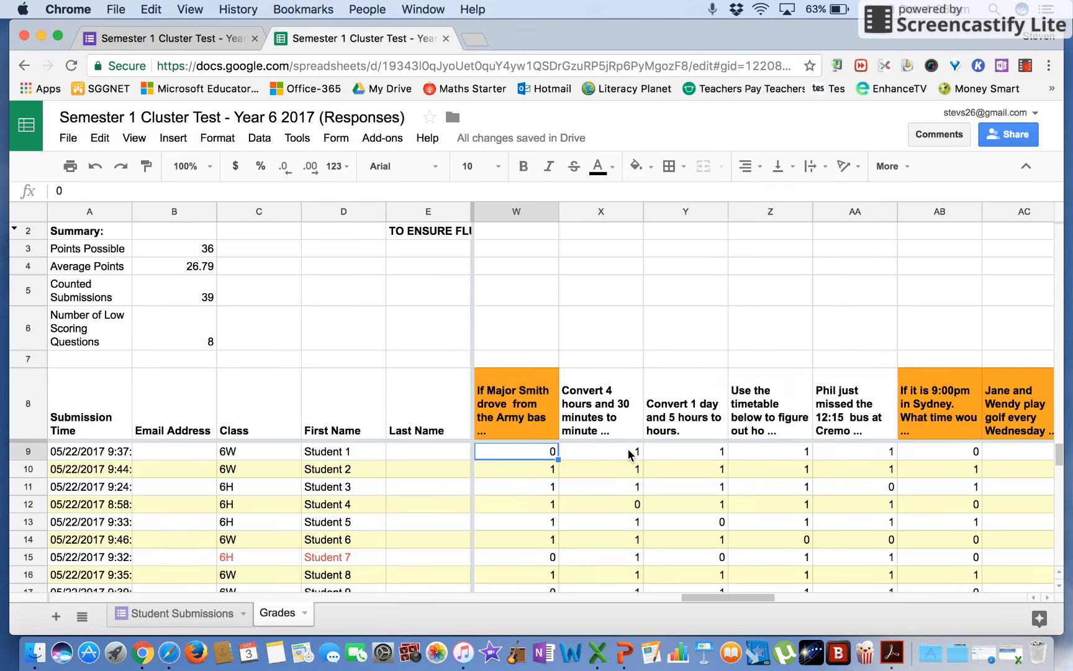
{"action": "key", "text": "Left"}
{"action": "key", "text": "Left"}
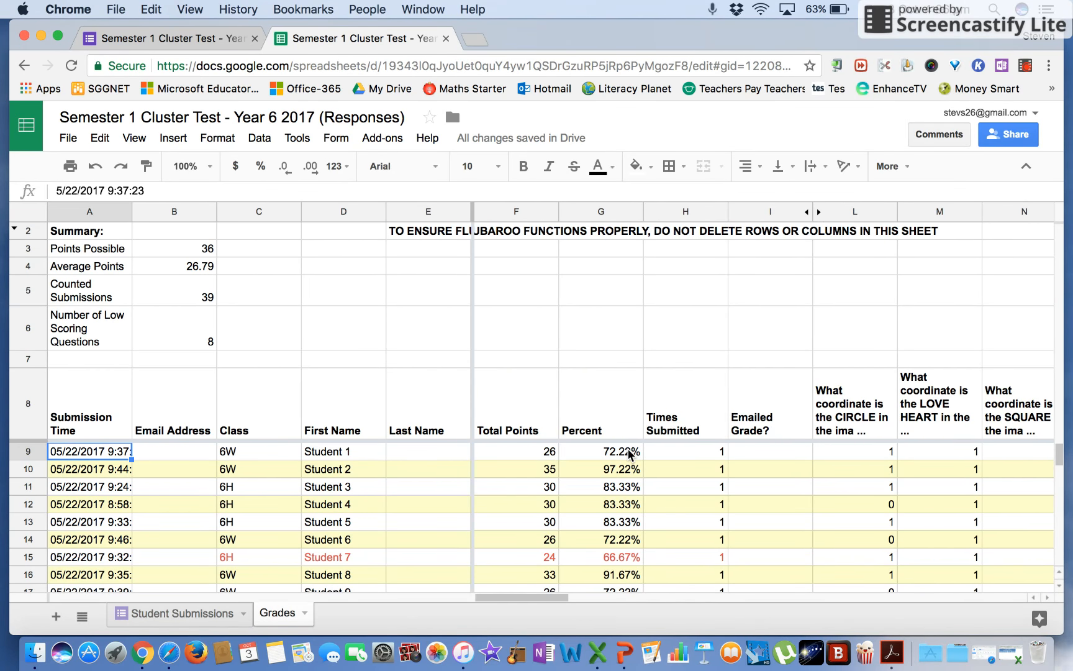
{"action": "left_click", "coordinate": [873, 456]}
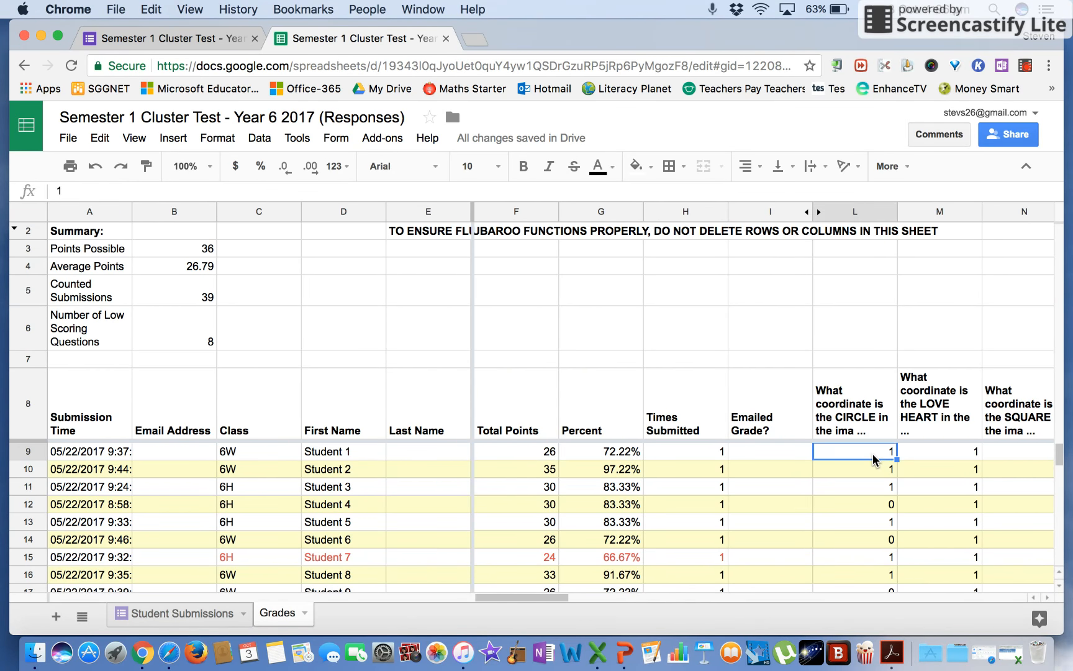
{"action": "key", "text": "Right"}
{"action": "key", "text": "Right"}
{"action": "key", "text": "Right"}
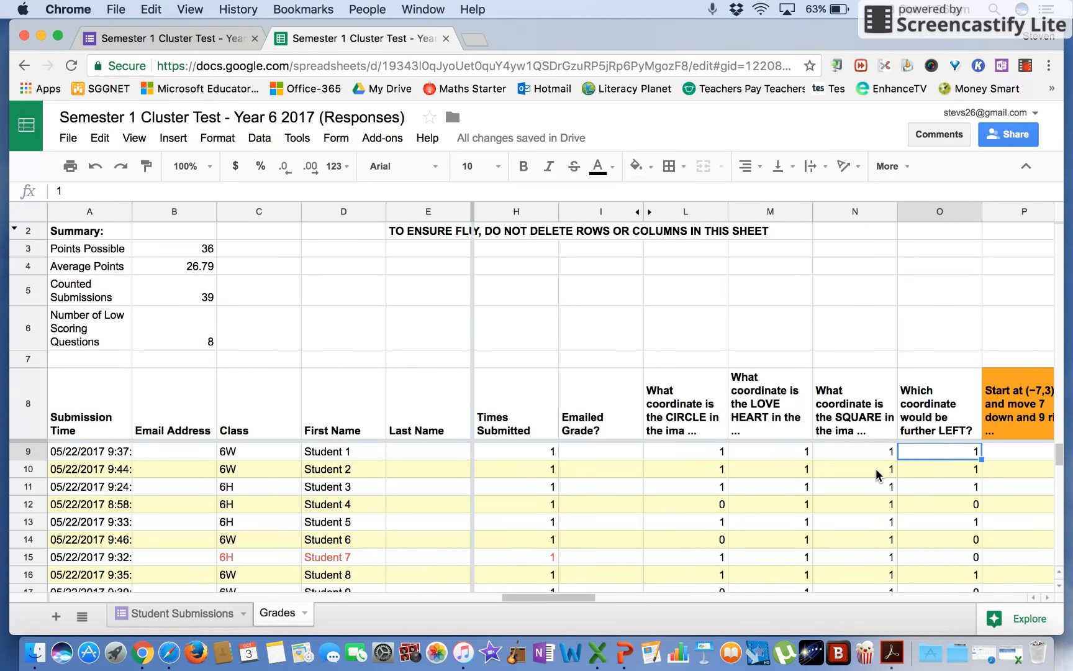
Switch to the ZPD_RightWrong.xlsm workbook in Excel and enter the placeholder surnames a, b, c and d on its Pre-Test sheet.
{"action": "left_click", "coordinate": [1019, 659]}
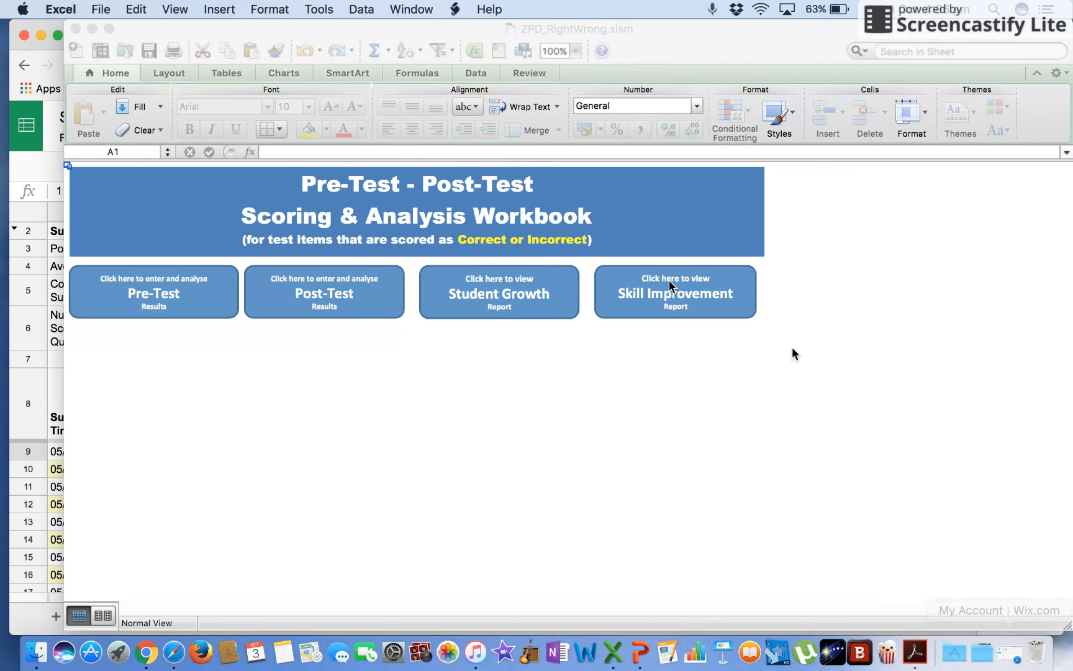
{"action": "left_click", "coordinate": [180, 293]}
{"action": "left_click", "coordinate": [167, 338]}
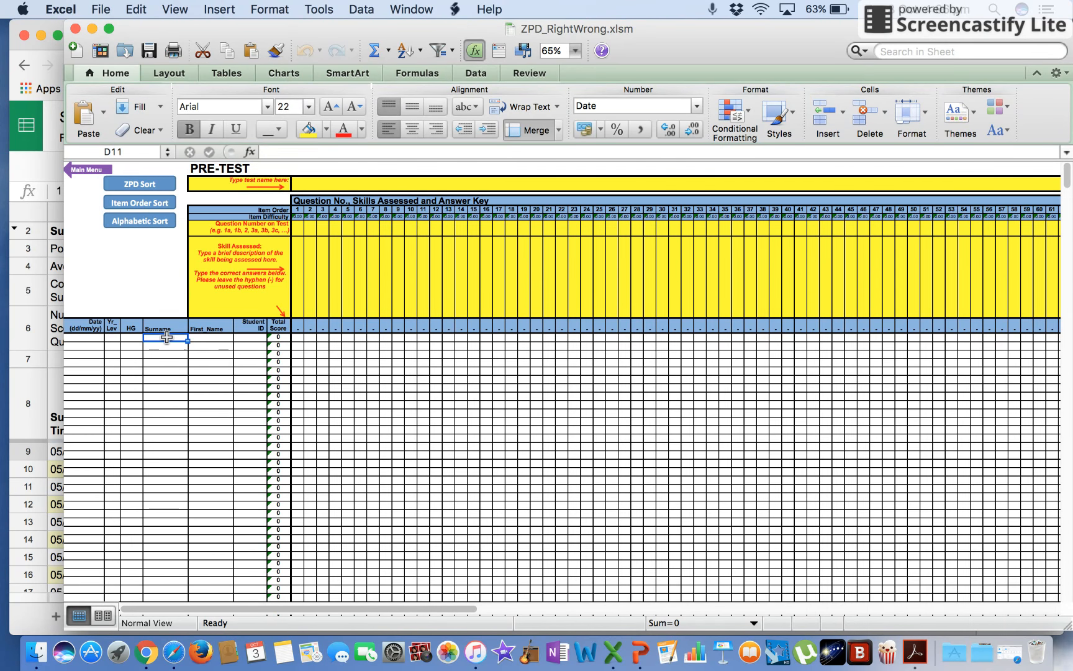
{"action": "type", "text": "a"}
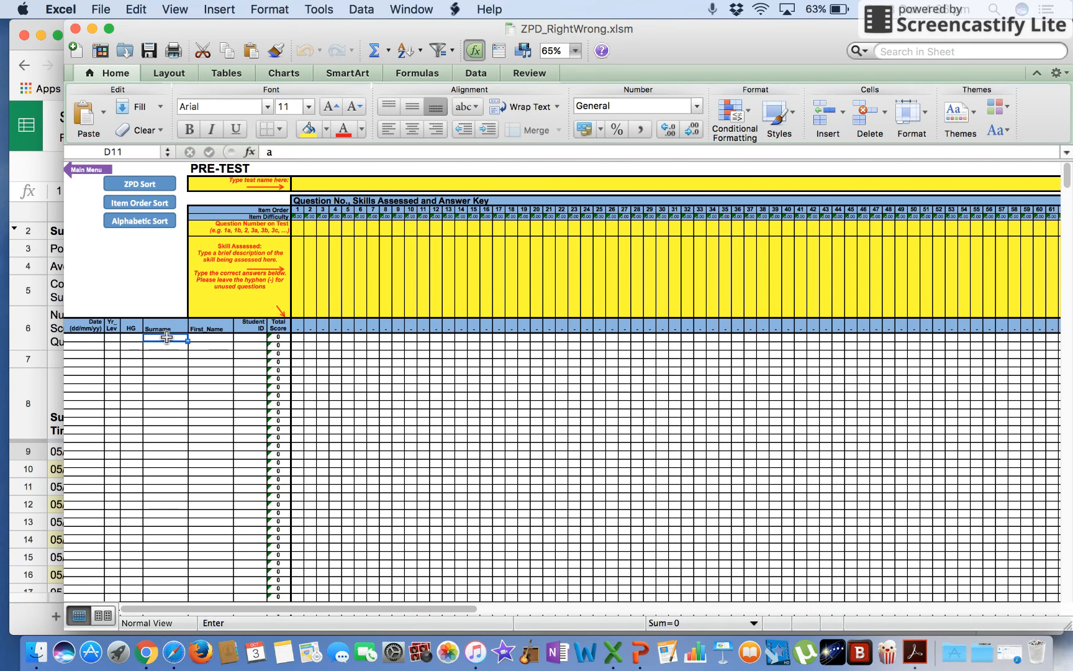
{"action": "key", "text": "Return"}
{"action": "type", "text": "b"}
{"action": "key", "text": "Return"}
{"action": "type", "text": "c"}
{"action": "key", "text": "Return"}
{"action": "type", "text": "d"}
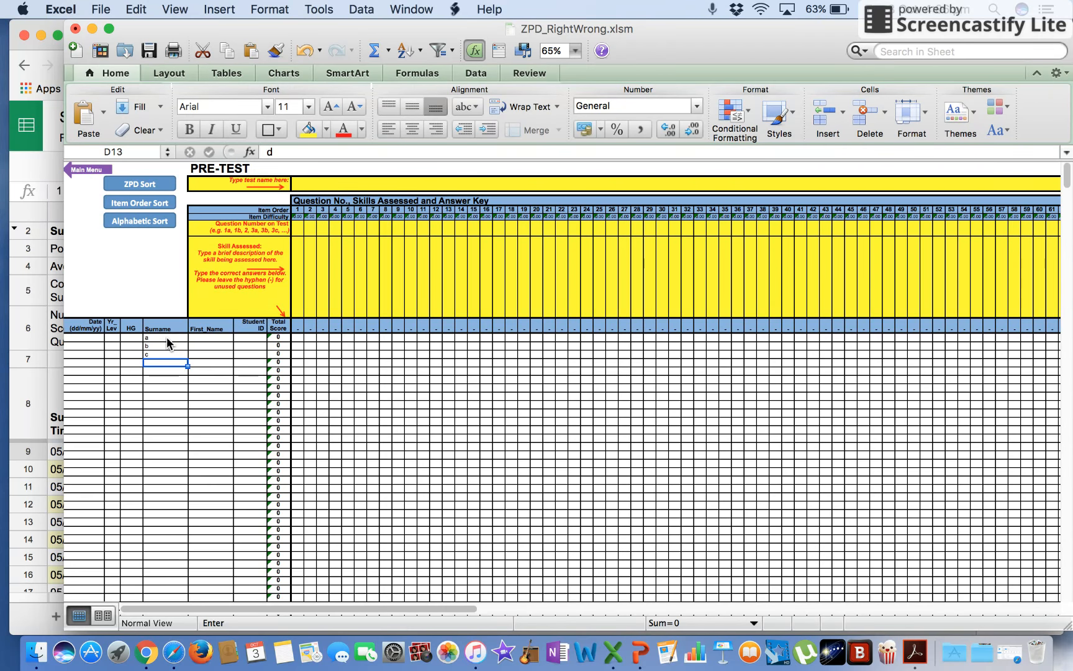
{"action": "key", "text": "Return"}
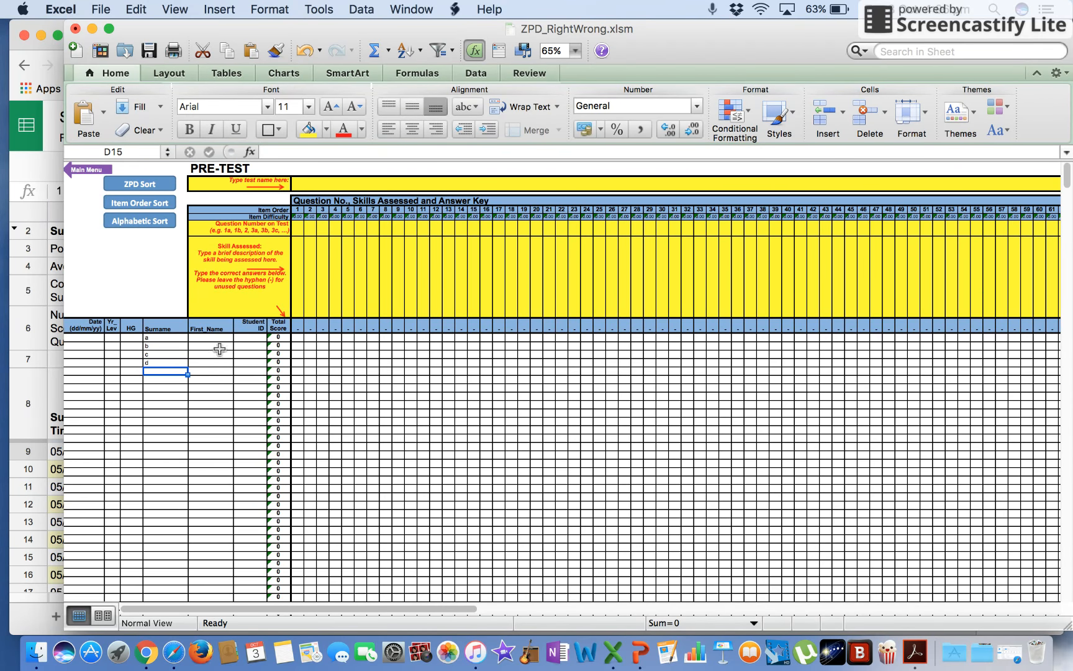
Copy all question headings from L8 onward in the Grades sheet and paste them as Unicode Text into the workbook's Skill Assessed row at H9.
{"action": "left_click", "coordinate": [298, 274]}
{"action": "key", "text": "super+Tab"}
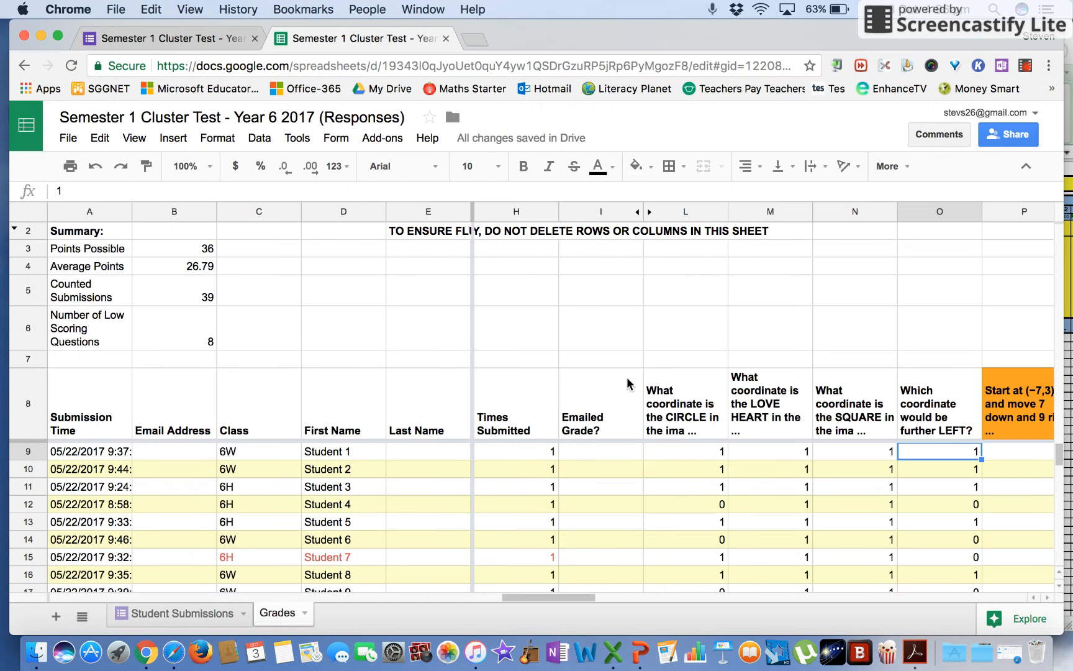
{"action": "left_click", "coordinate": [678, 407]}
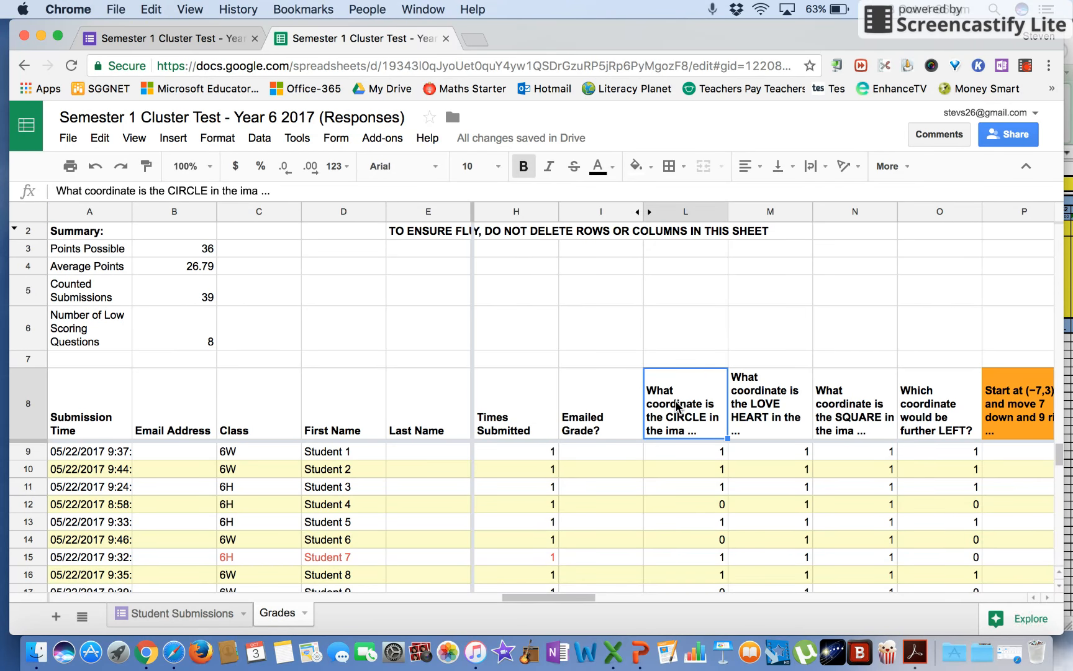
{"action": "key", "text": "super+shift+Right"}
{"action": "key", "text": "super+Tab"}
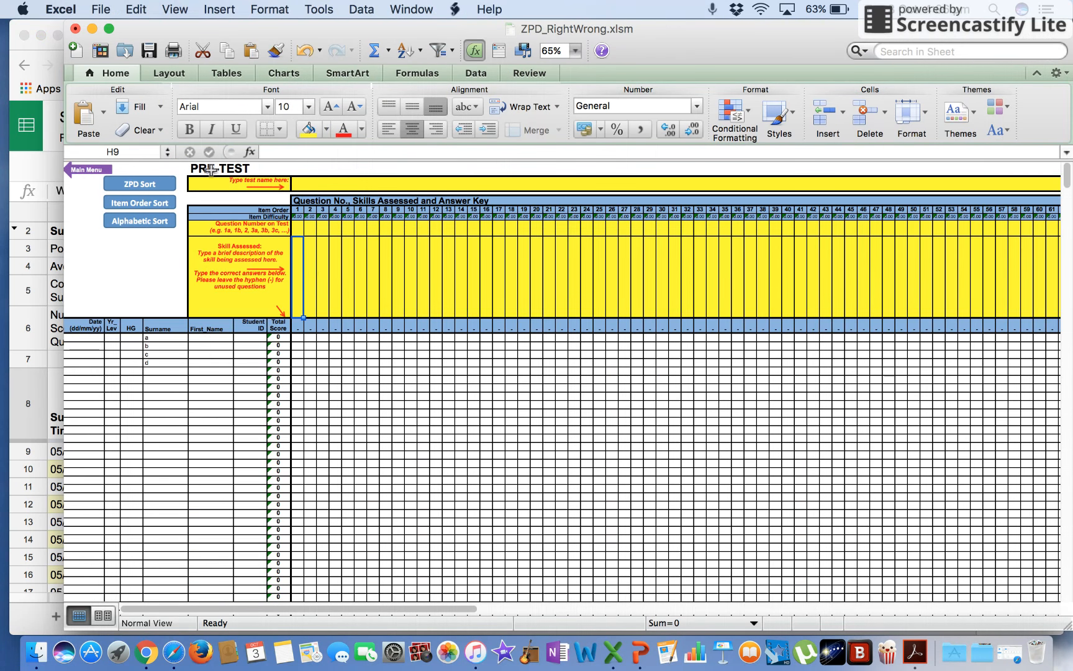
{"action": "left_click", "coordinate": [103, 112]}
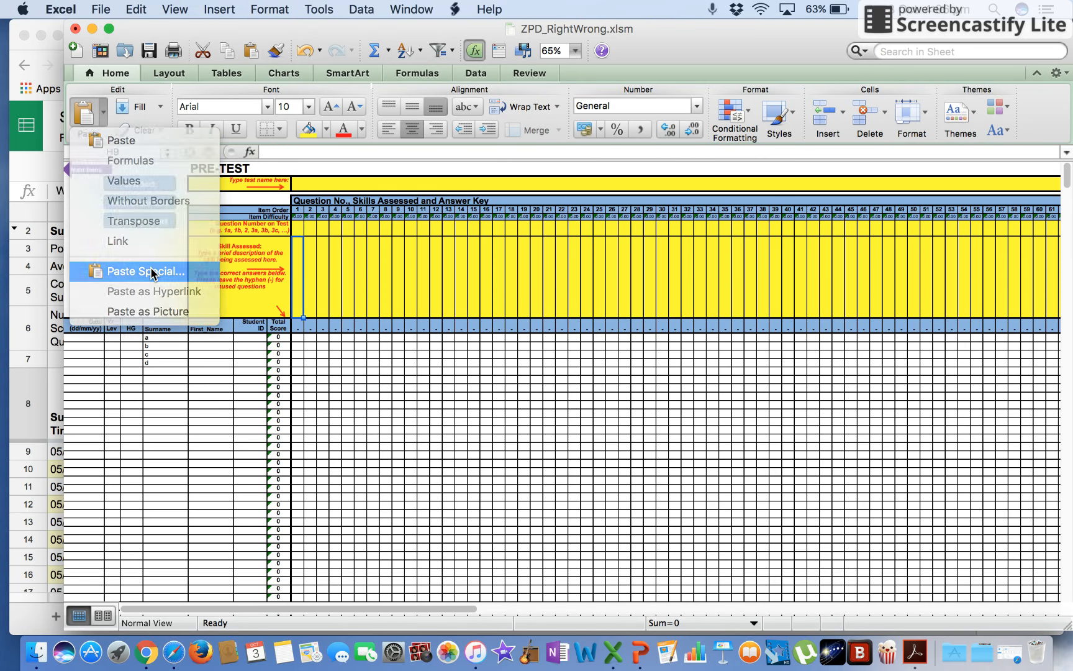
{"action": "left_click", "coordinate": [149, 271]}
{"action": "left_click", "coordinate": [531, 269]}
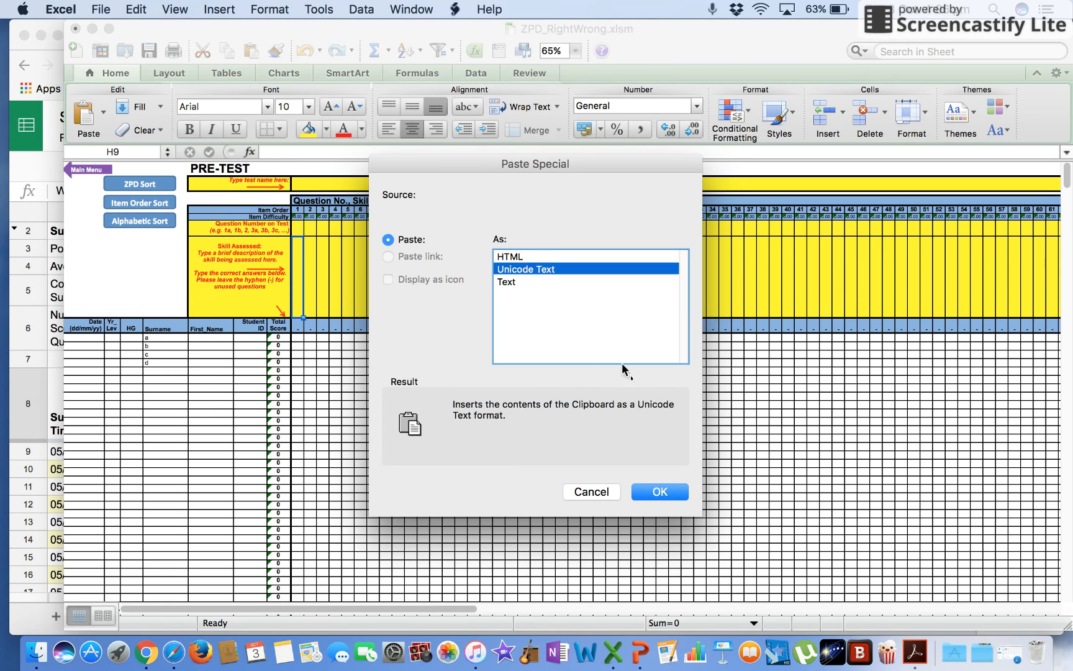
{"action": "left_click", "coordinate": [660, 492]}
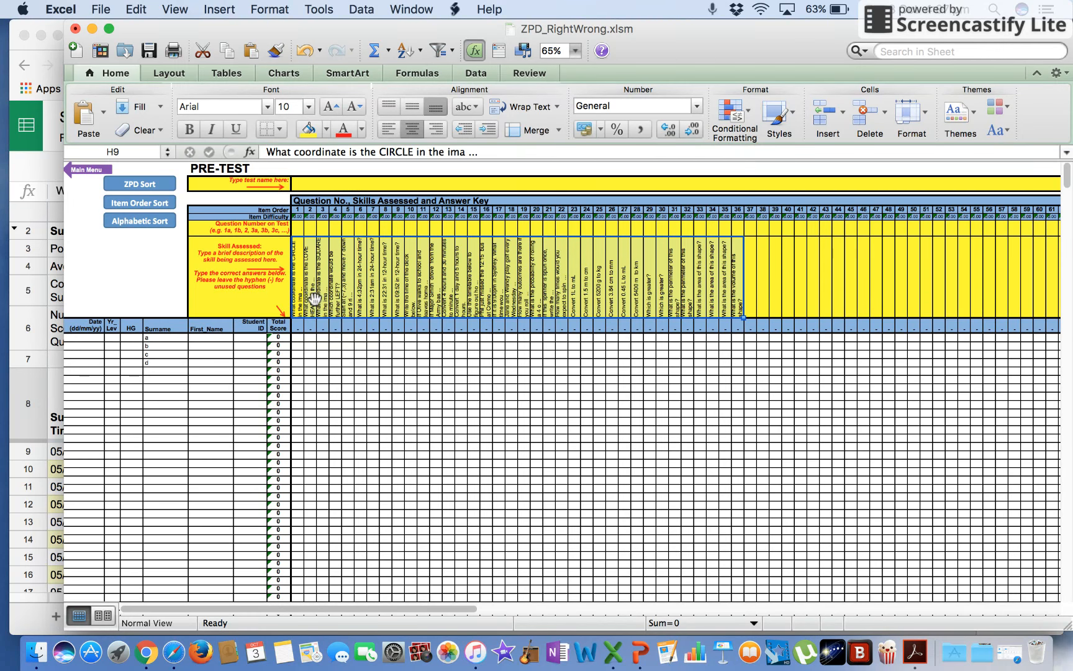
Enter 1 as the correct answer for question 1 and fill it across the answer key through question 36.
{"action": "left_click", "coordinate": [299, 326]}
{"action": "type", "text": "1"}
{"action": "key", "text": "Tab"}
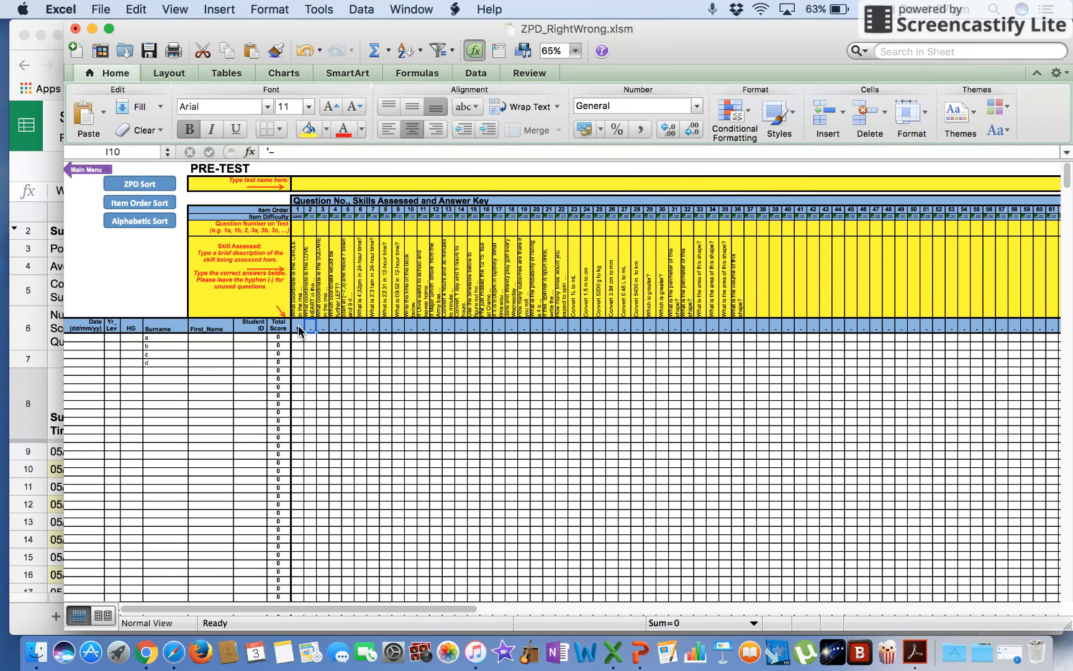
{"action": "left_click", "coordinate": [299, 328]}
{"action": "left_click_drag", "start_coordinate": [304, 333], "coordinate": [744, 323]}
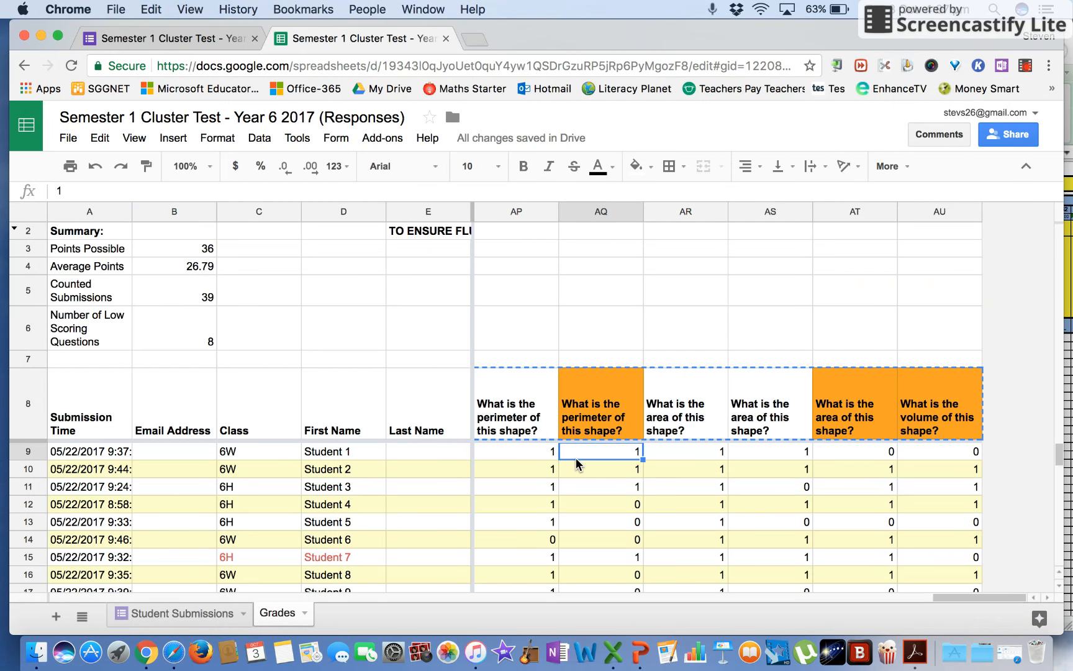
Return to the Grades sheet in Chrome and copy the first four students' scores for every question, from L9 to AU12.
{"action": "scroll", "coordinate": [576, 458], "scroll_direction": "left", "scroll_amount": 5}
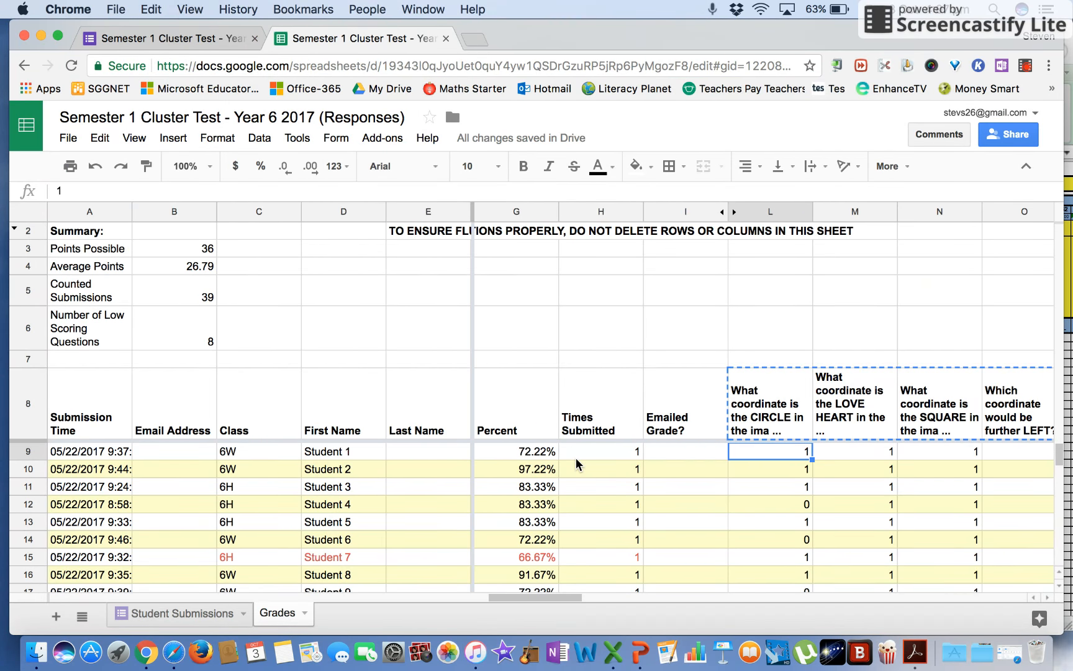
{"action": "key", "text": "shift+Down"}
{"action": "key", "text": "shift+Down"}
{"action": "key", "text": "shift+Down"}
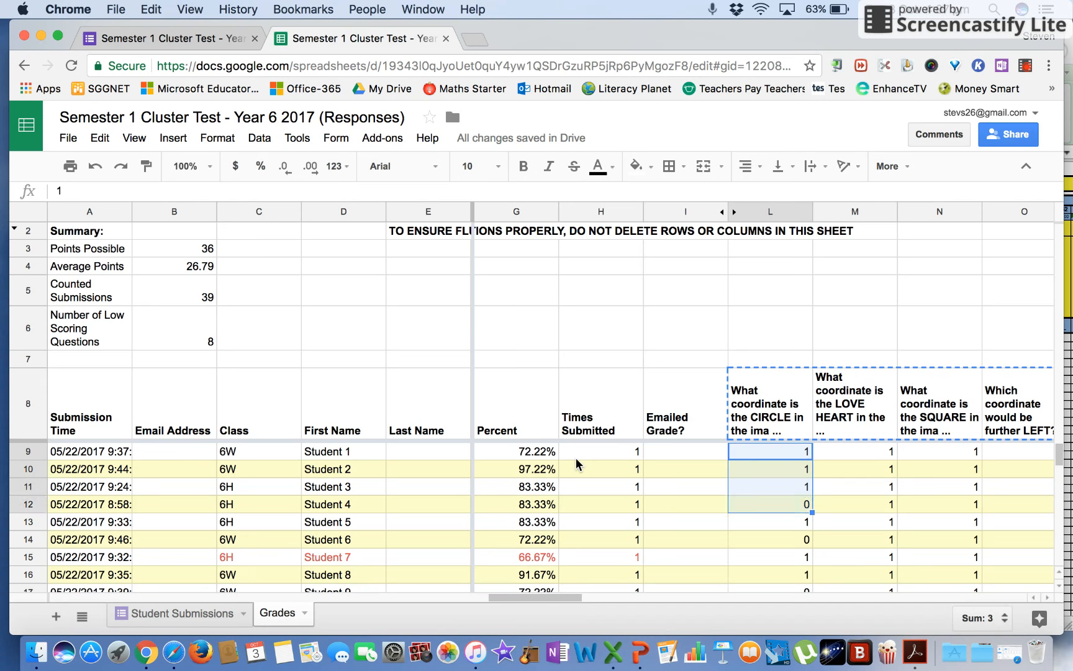
{"action": "key", "text": "super+shift+Right"}
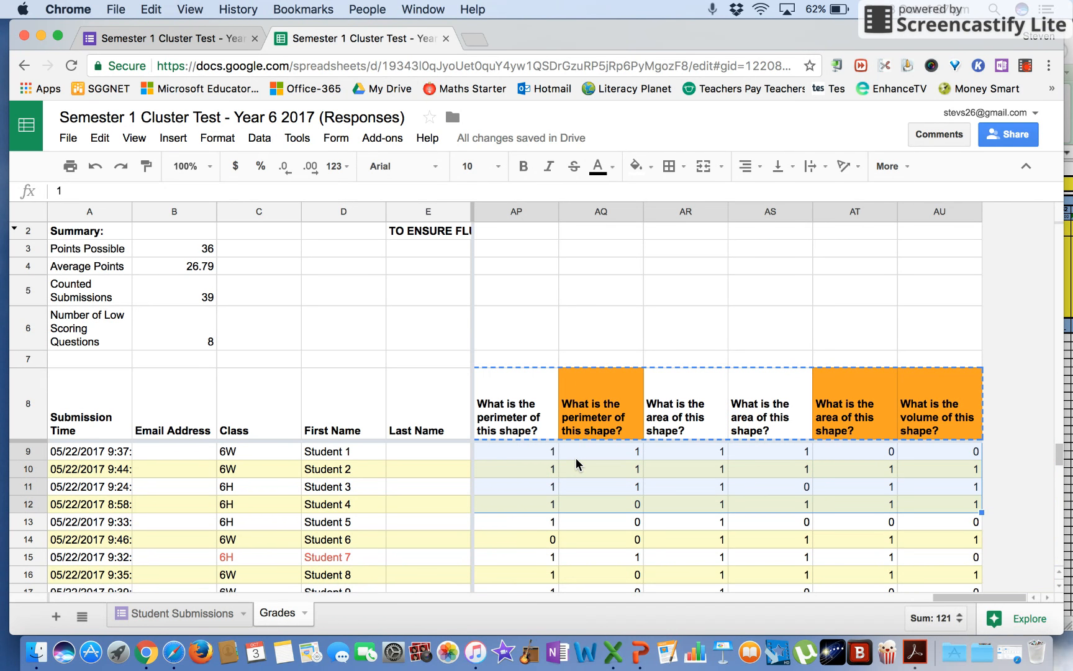
Paste the four students' scores as Text into the Excel Pre-Test sheet from H11 and apply the ZPD Sort.
{"action": "key", "text": "super+Tab"}
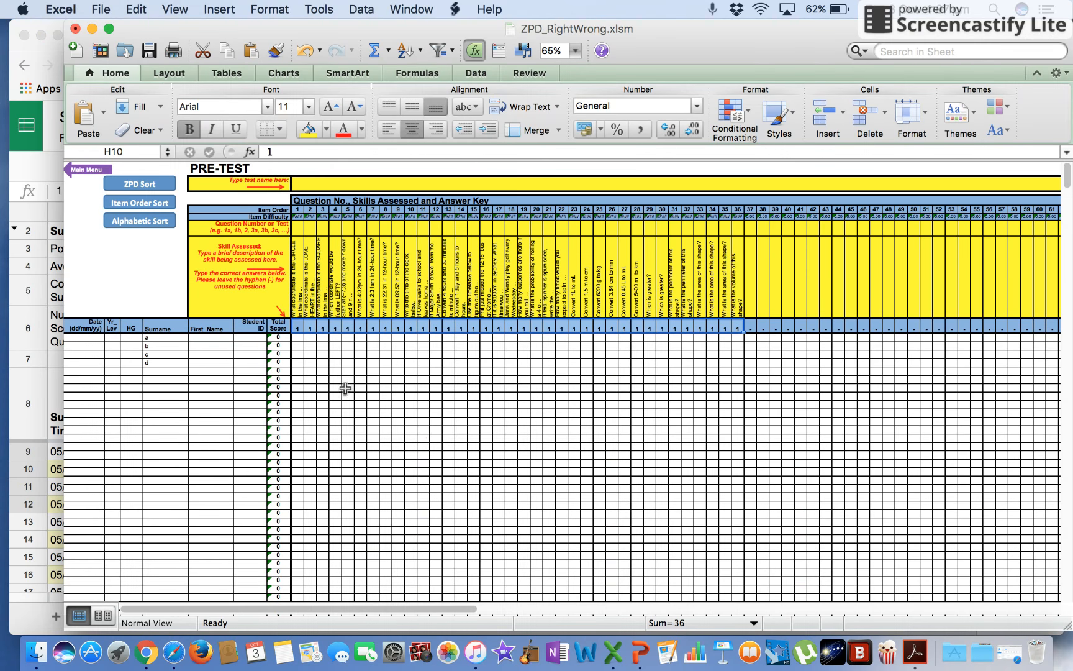
{"action": "left_click", "coordinate": [293, 336]}
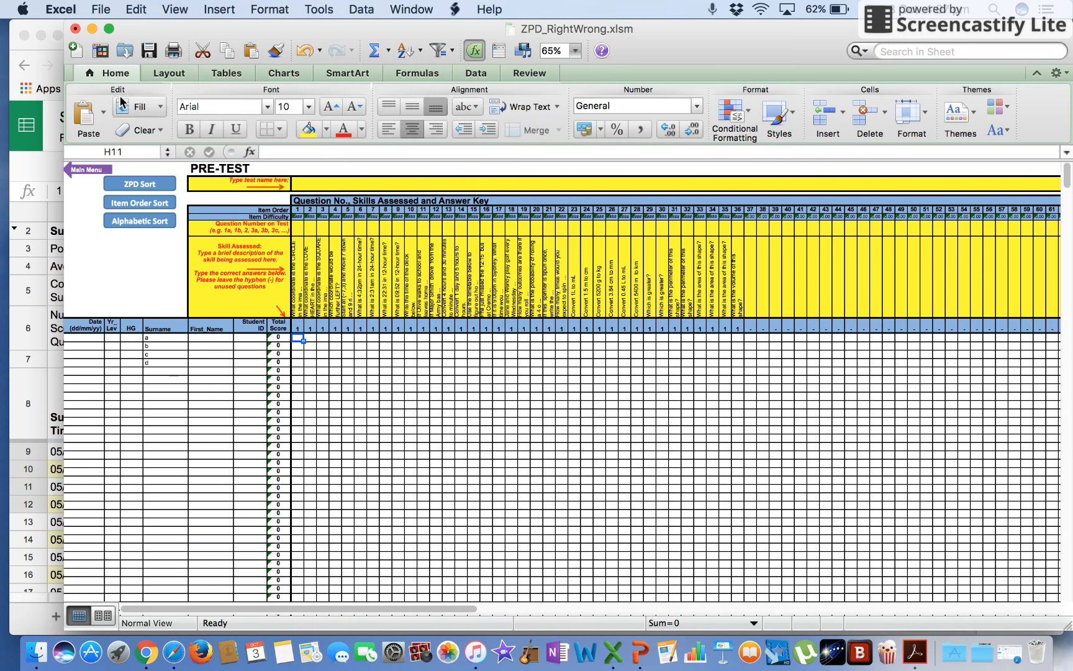
{"action": "left_click", "coordinate": [104, 112]}
{"action": "left_click", "coordinate": [155, 271]}
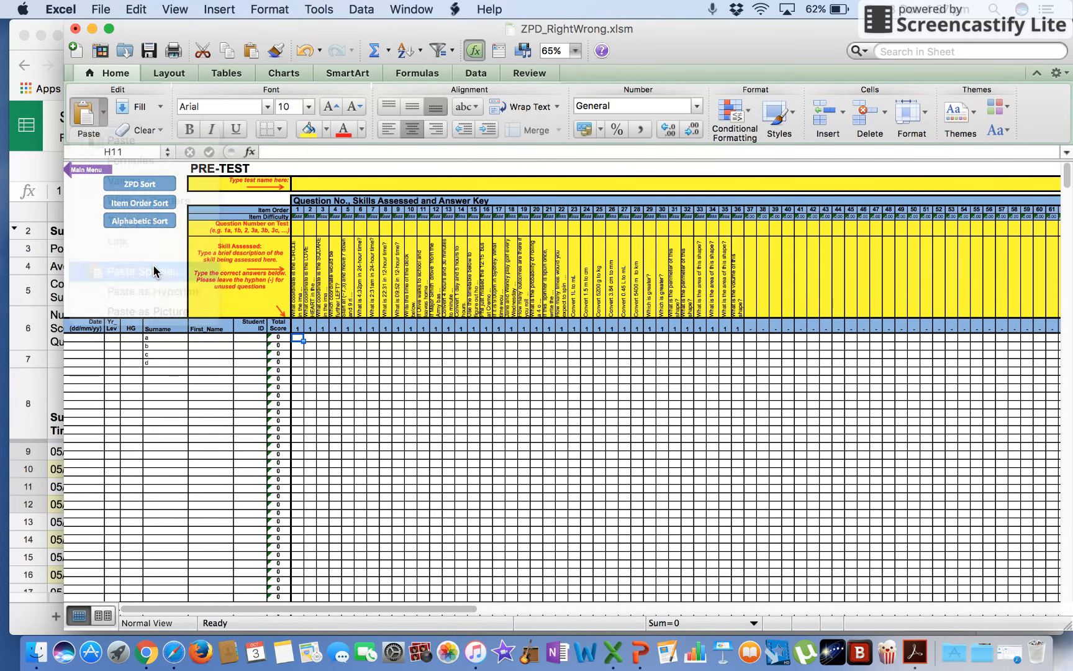
{"action": "left_click", "coordinate": [516, 282]}
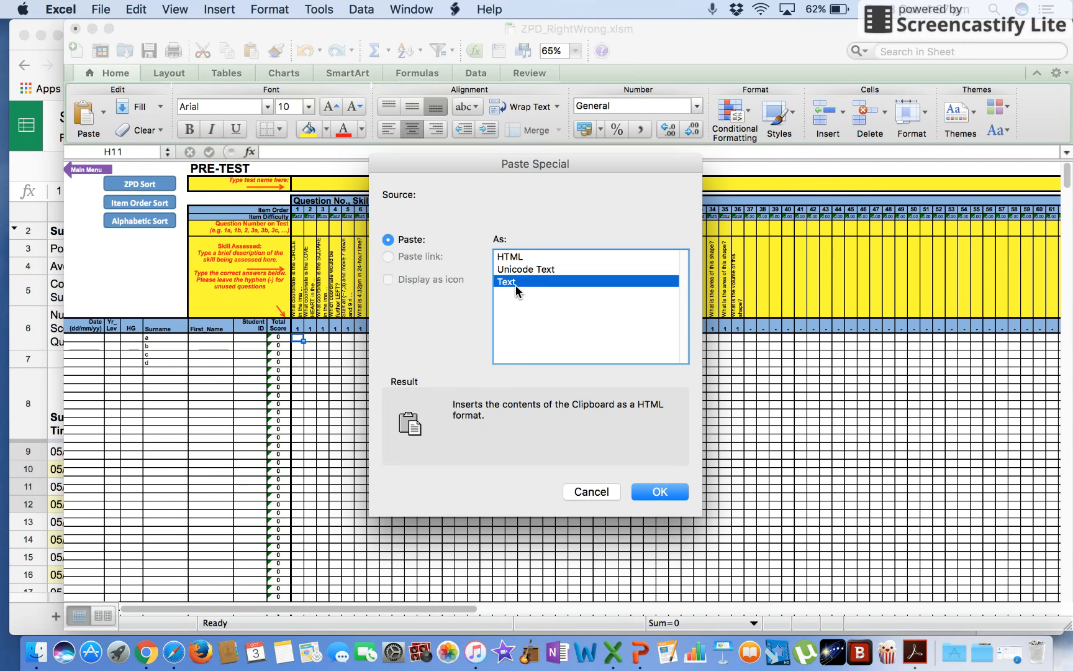
{"action": "left_click", "coordinate": [660, 492]}
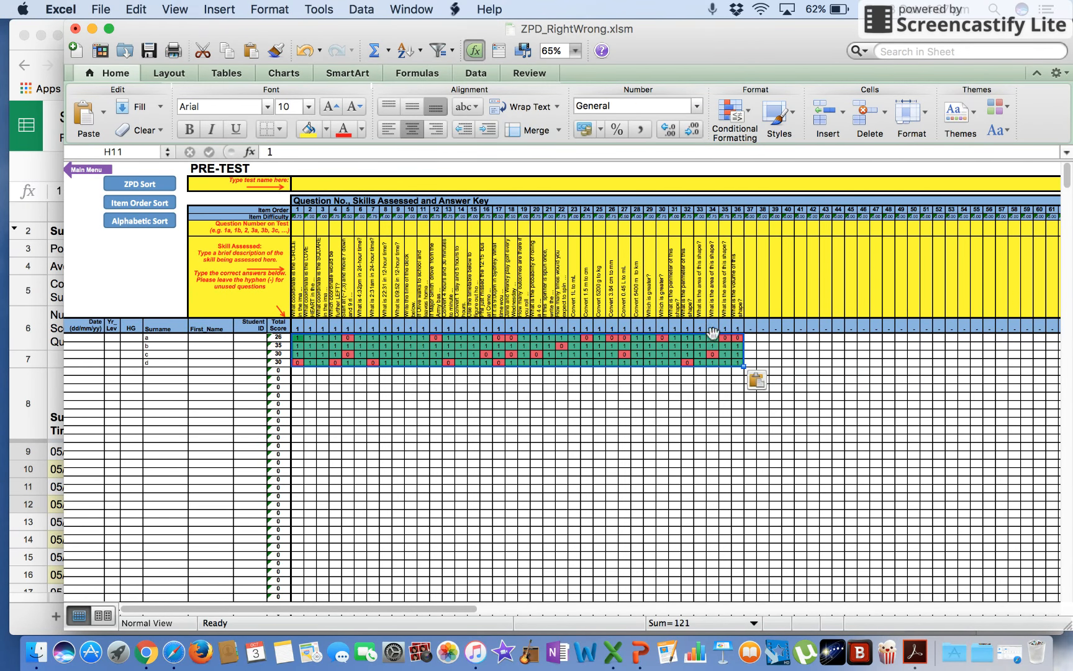
{"action": "left_click", "coordinate": [151, 184]}
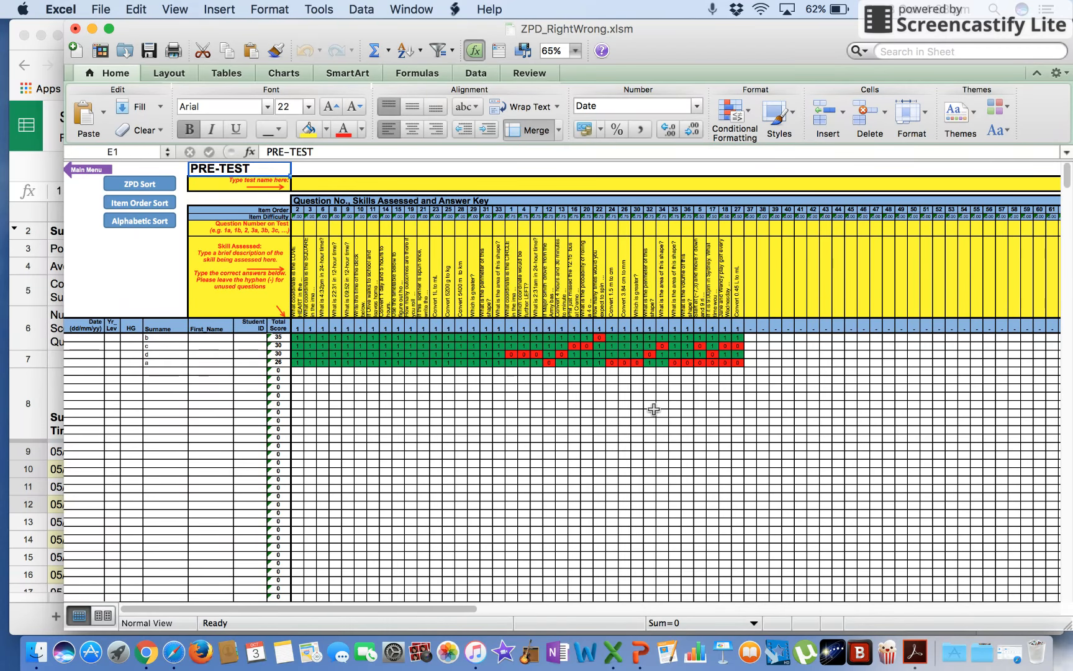
Minimise the Excel workbook, return to the start of the Grades sheet and select the Total Points heading.
{"action": "left_click", "coordinate": [91, 28]}
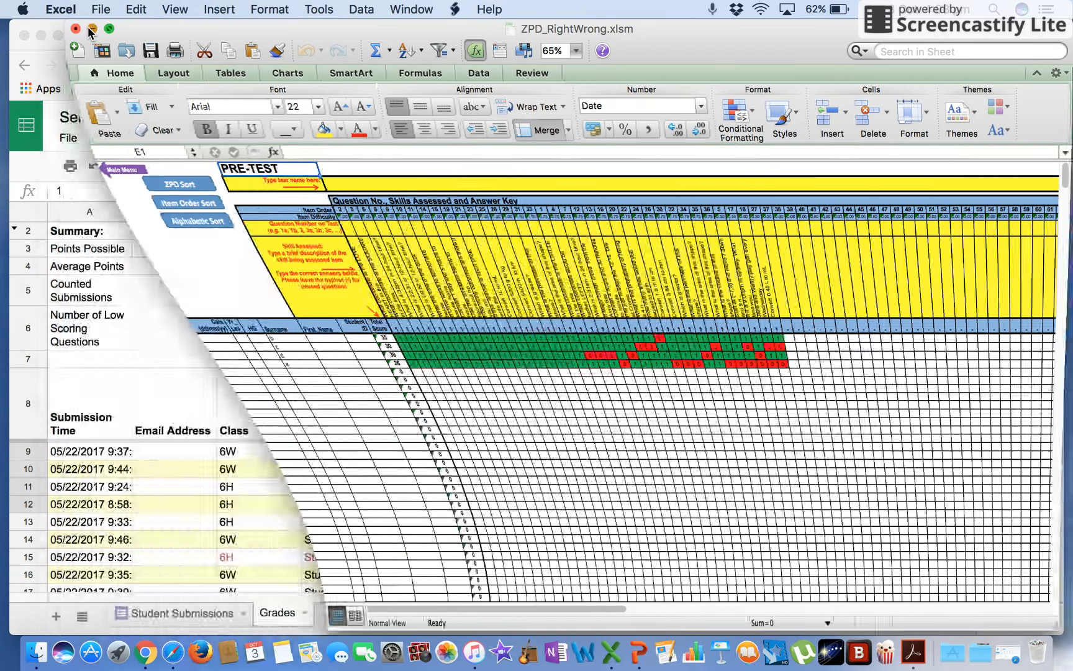
{"action": "scroll", "coordinate": [562, 407], "scroll_direction": "left", "scroll_amount": 15}
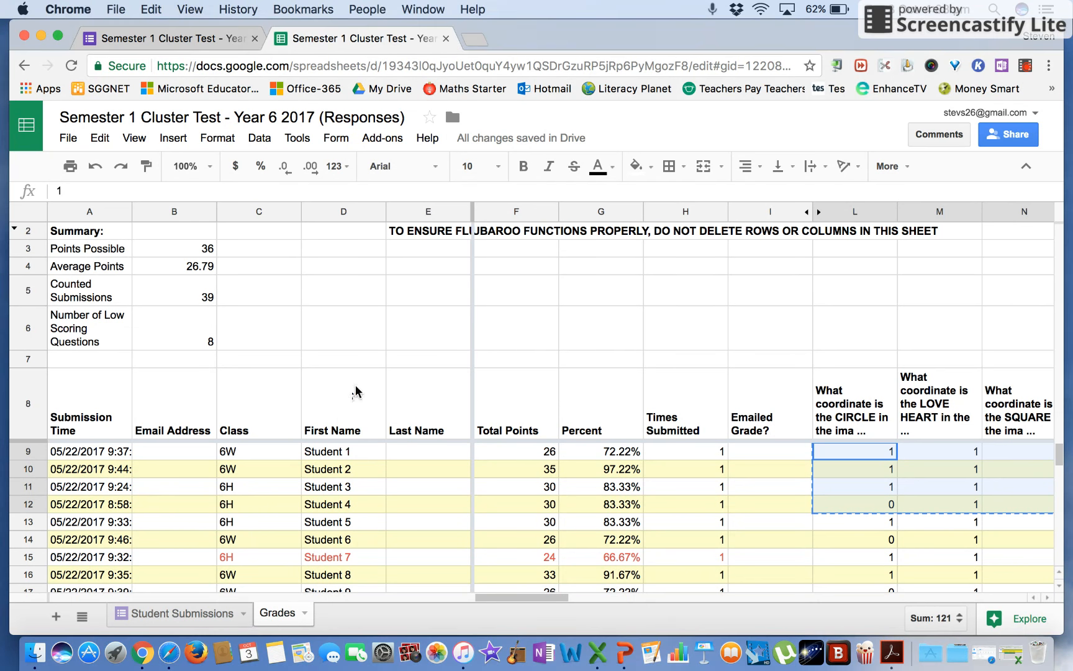
{"action": "left_click", "coordinate": [343, 398]}
{"action": "left_click", "coordinate": [541, 382]}
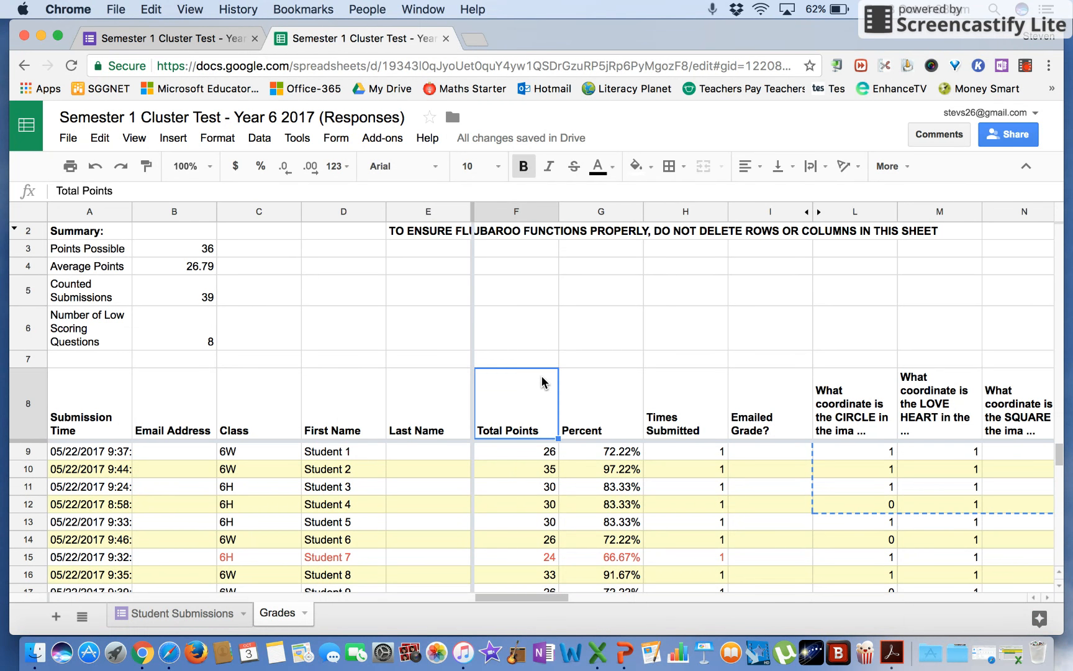